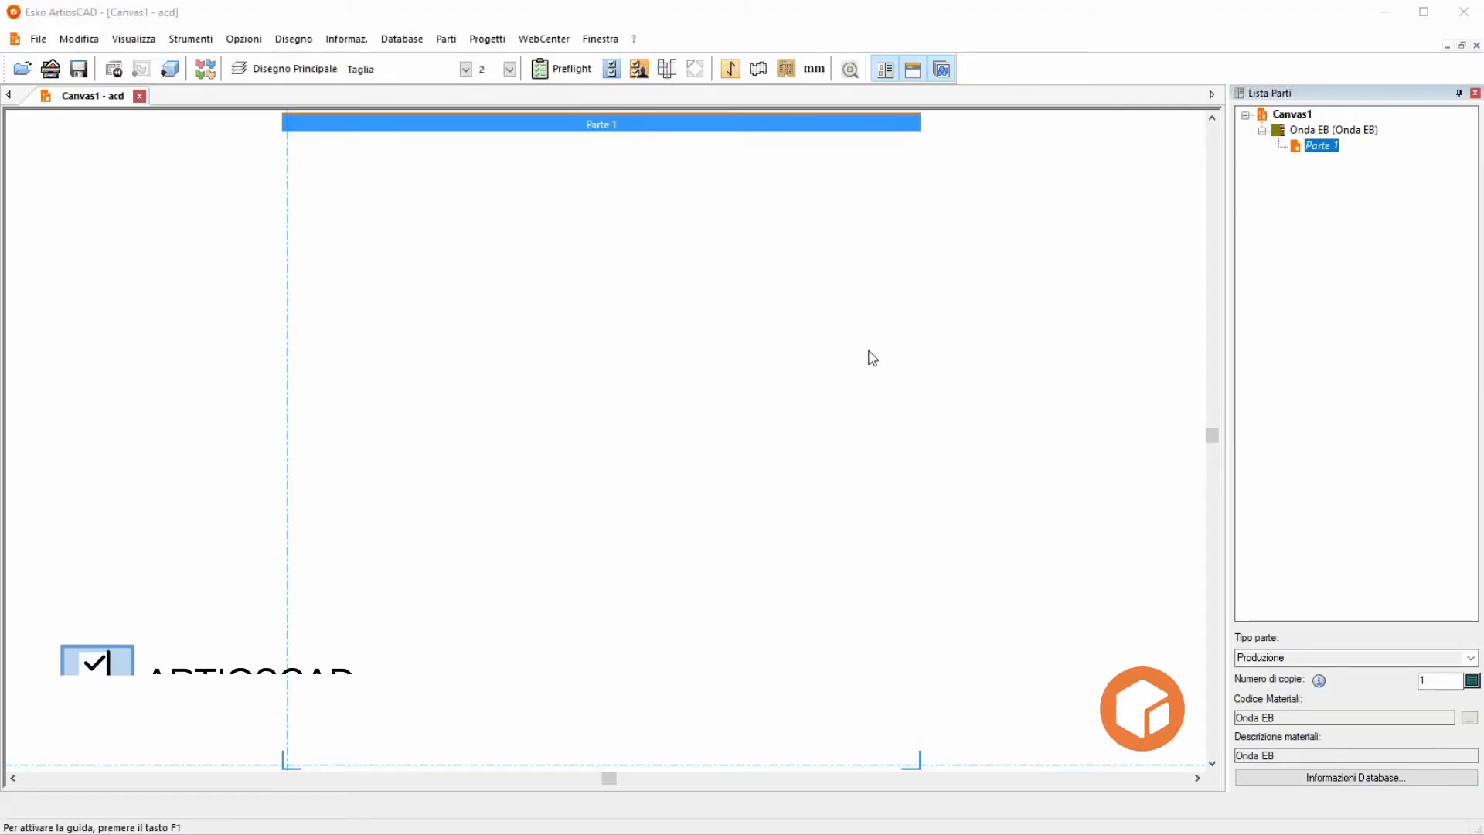
Enable the Visualizza, Geometria, Quota, Aggiusta and Linee di Costruzione toolbars in the standard toolbar list
click(610, 69)
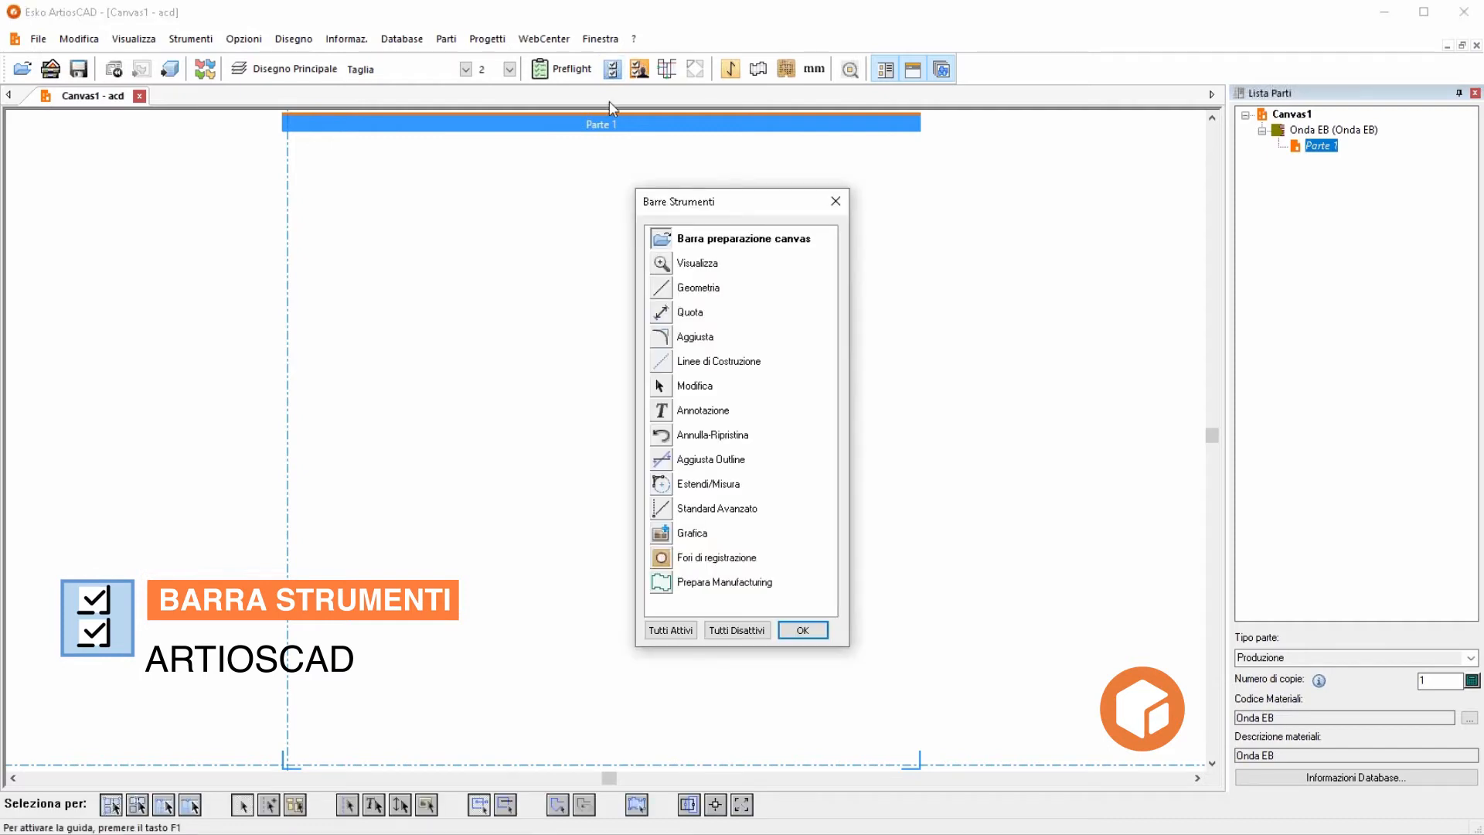
click(664, 265)
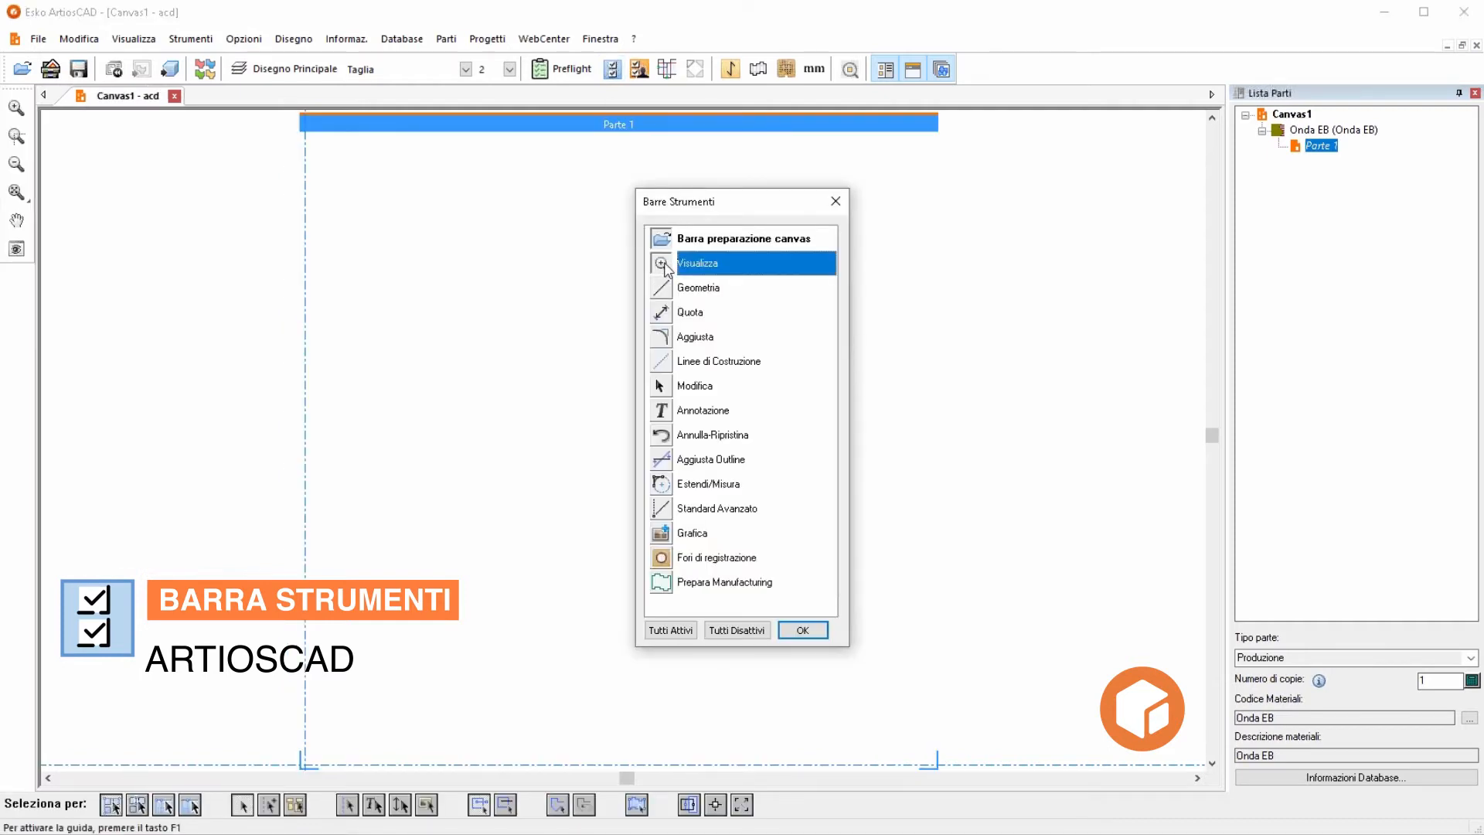
click(663, 288)
click(663, 313)
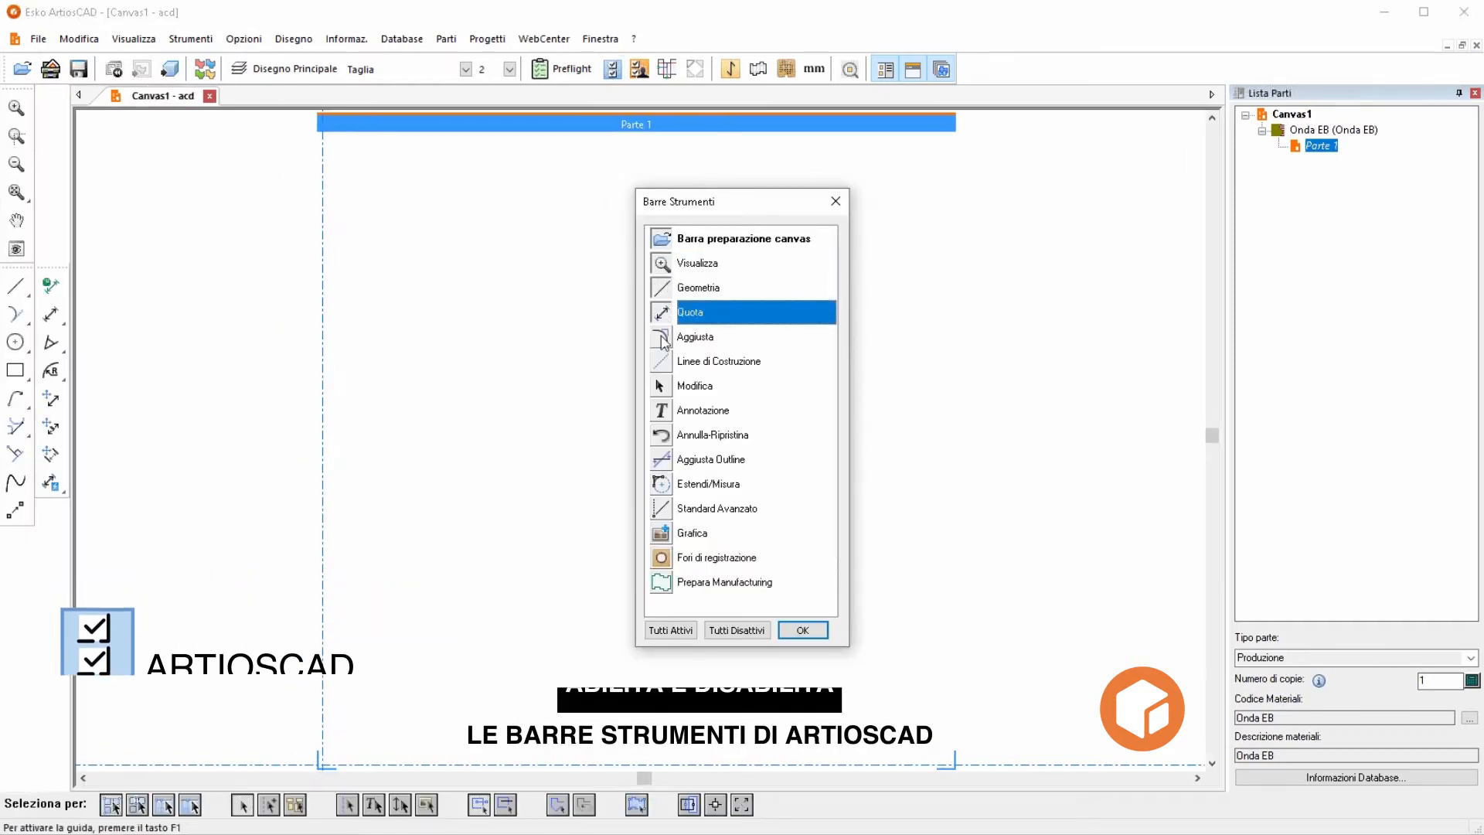
click(663, 338)
click(662, 364)
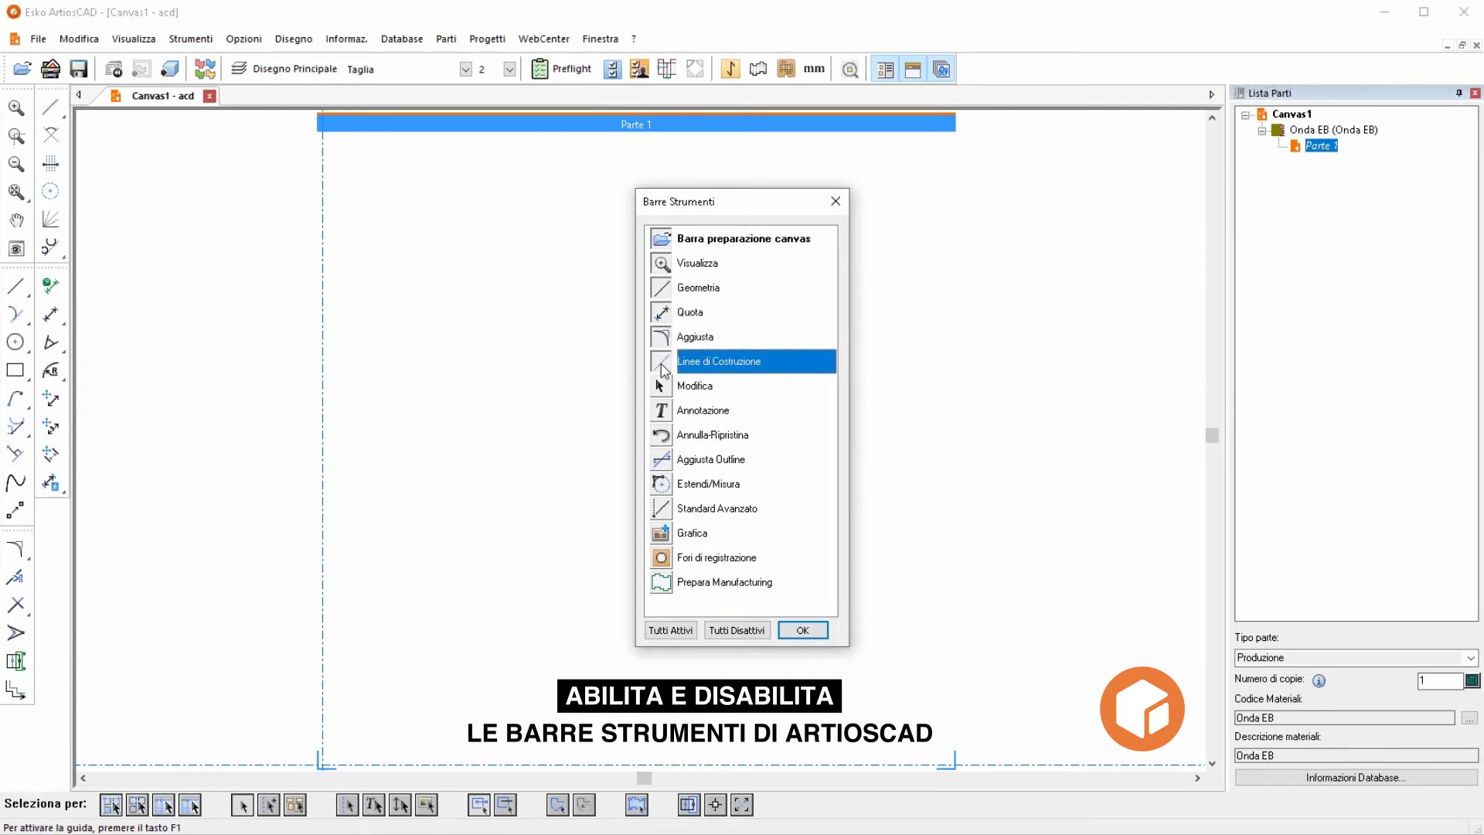
Disable the Linee di Costruzione, Aggiusta, Quota, Geometria and Visualizza toolbars and accept the toolbar settings
click(662, 363)
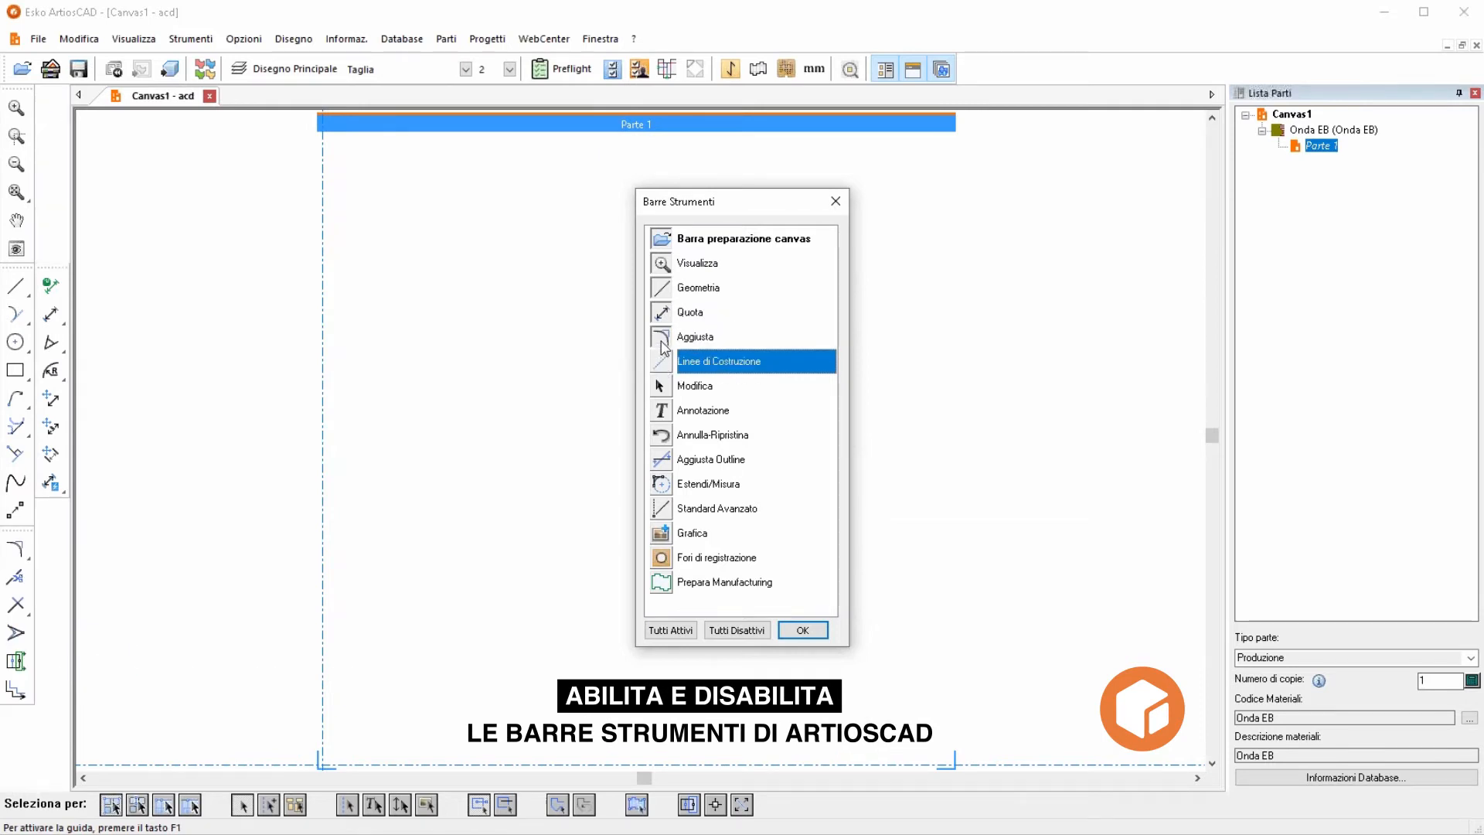
click(662, 339)
click(662, 313)
click(663, 287)
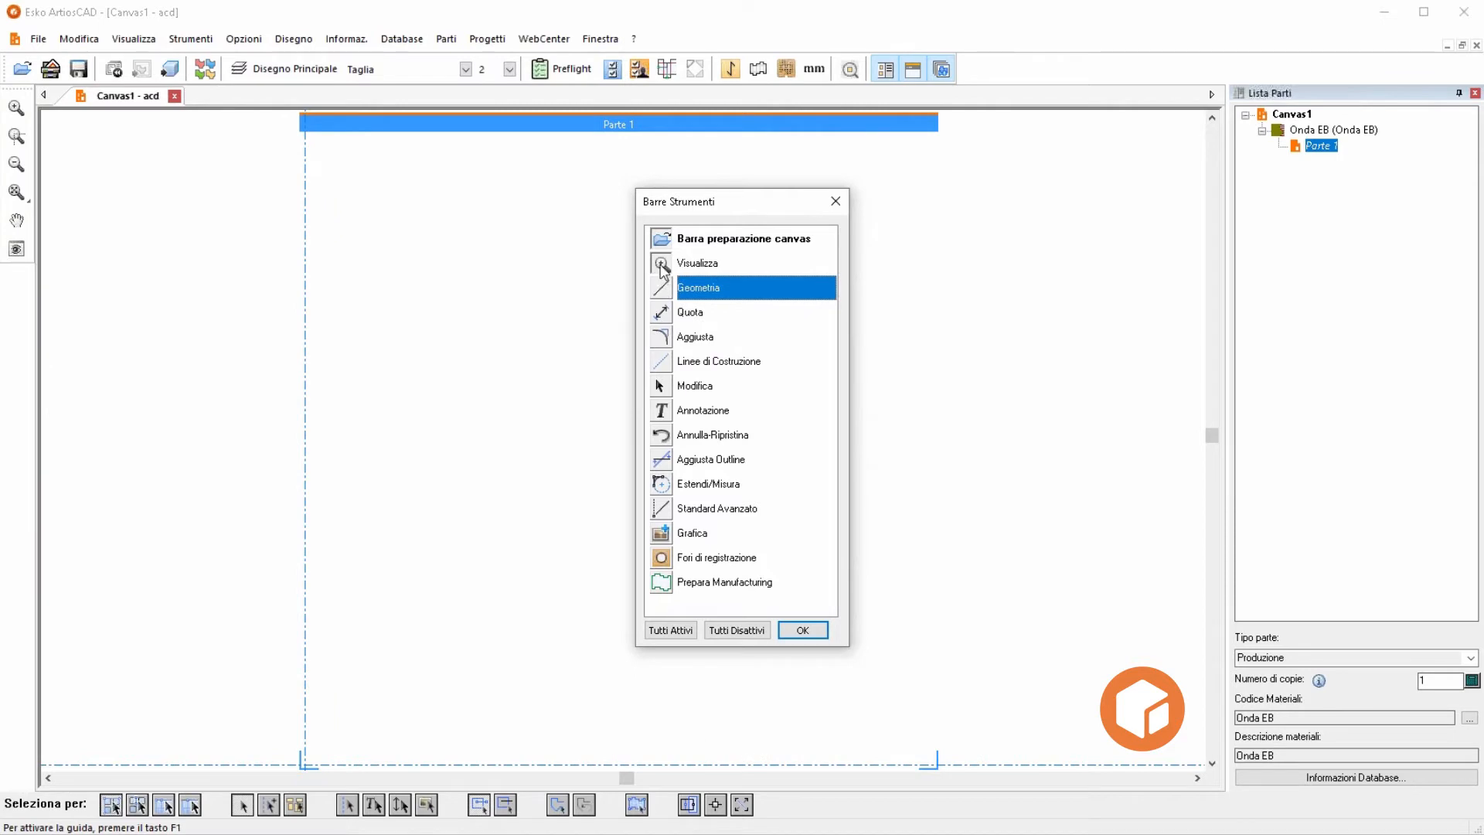
click(662, 264)
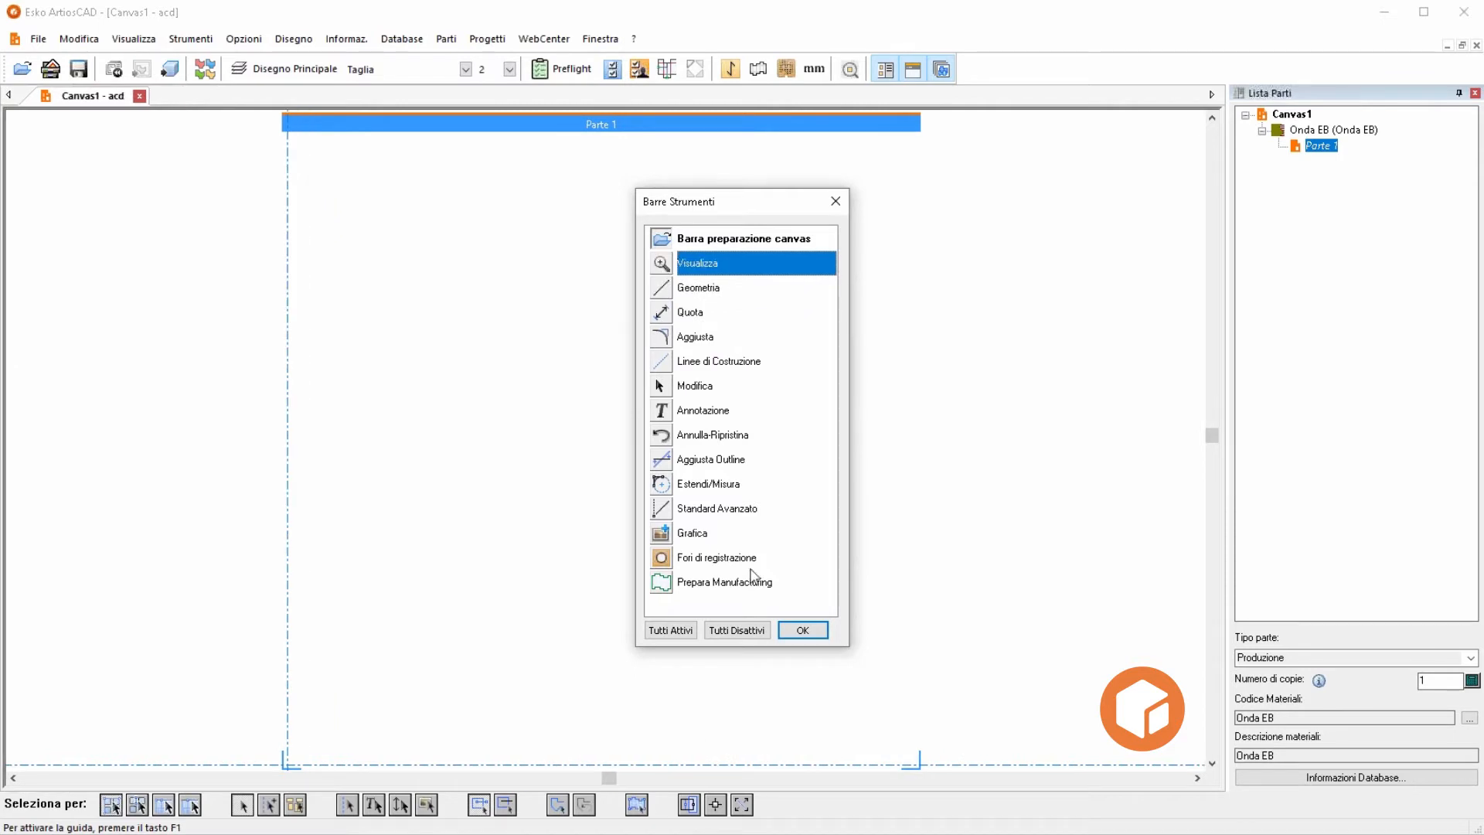
click(795, 630)
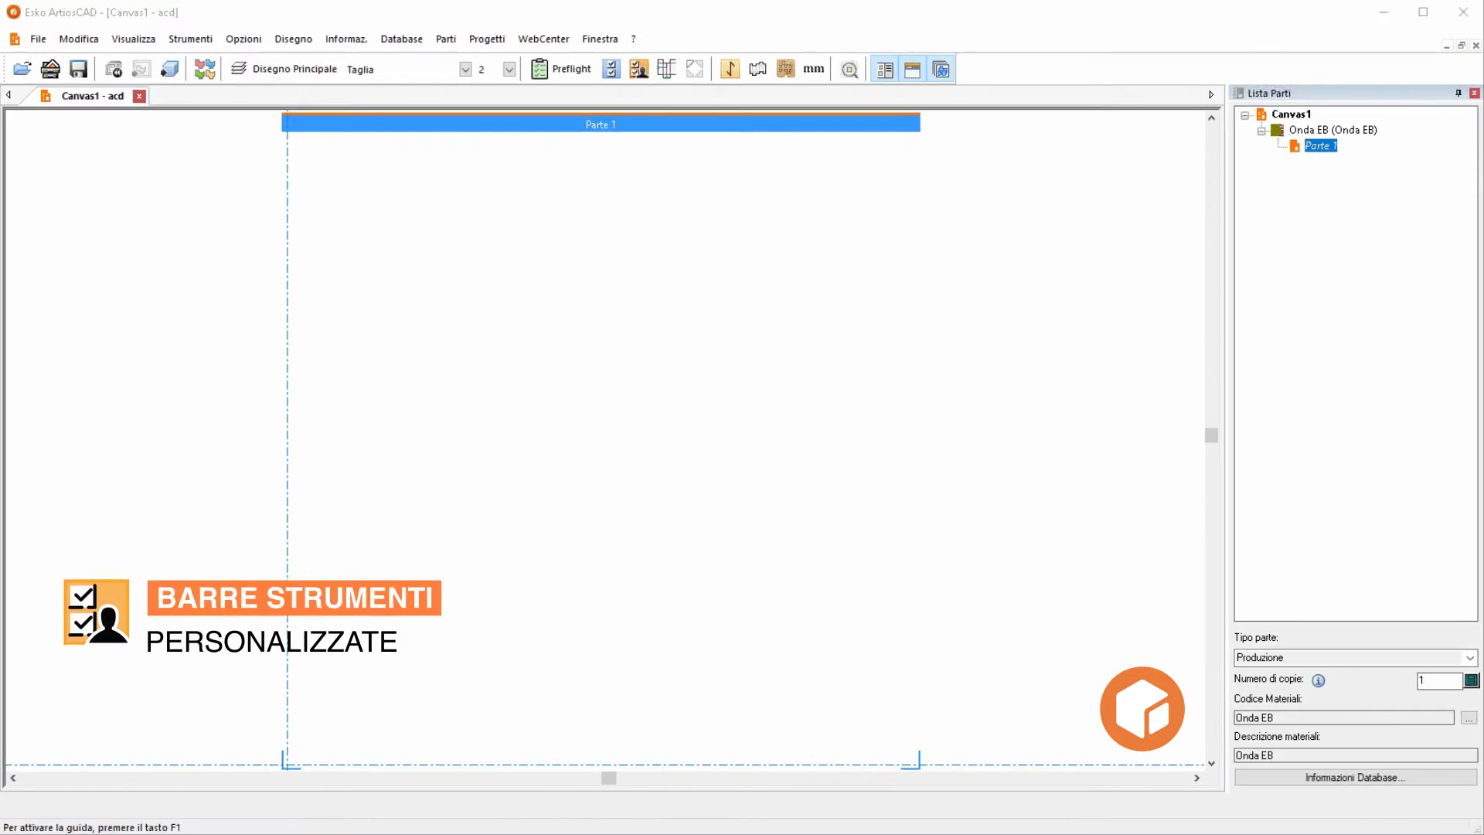
Turn the Schede, xml and cANVAS custom toolbars on, switch all three off again and accept the settings
click(638, 69)
click(660, 351)
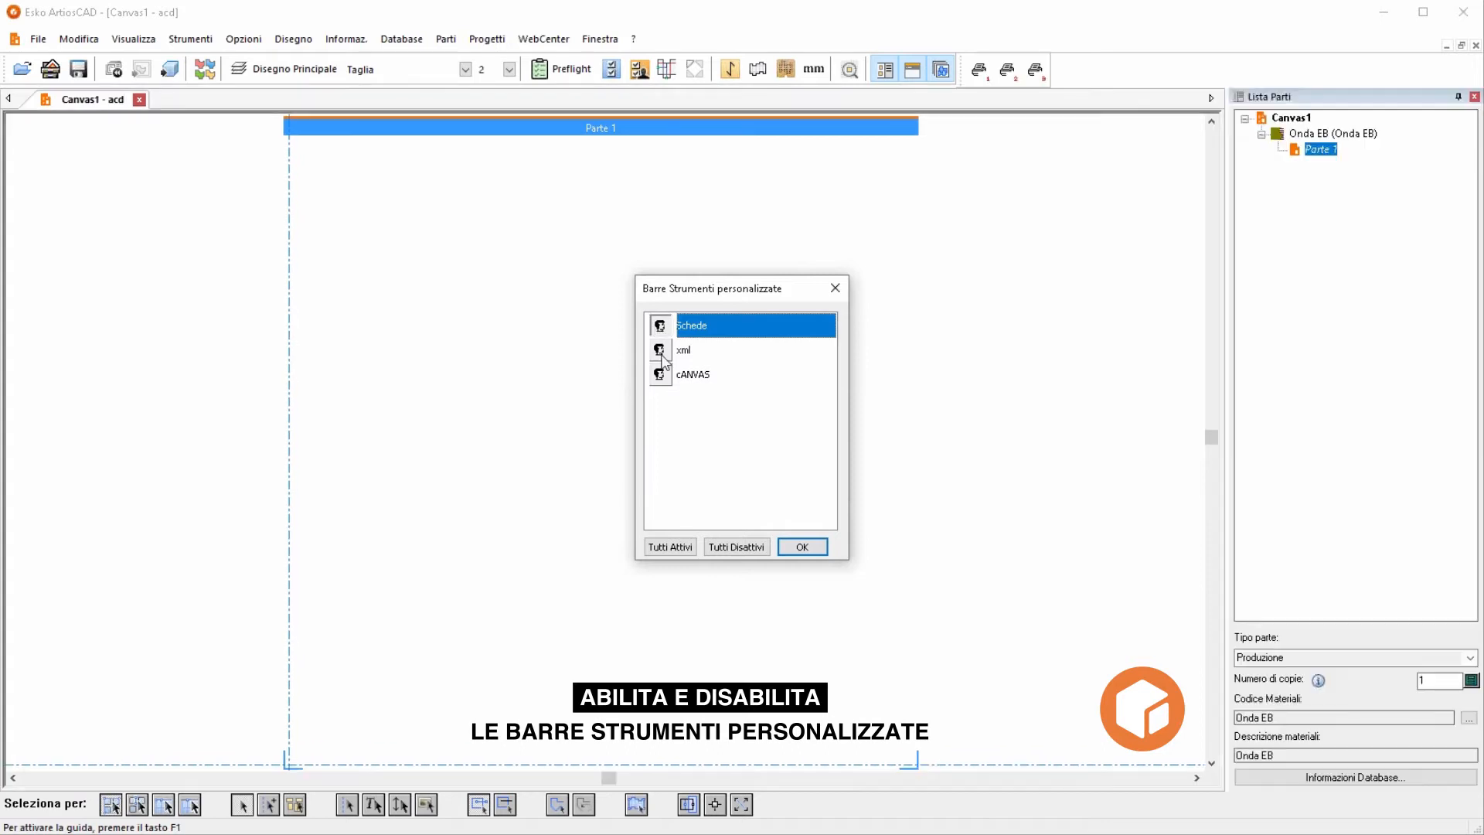
click(661, 375)
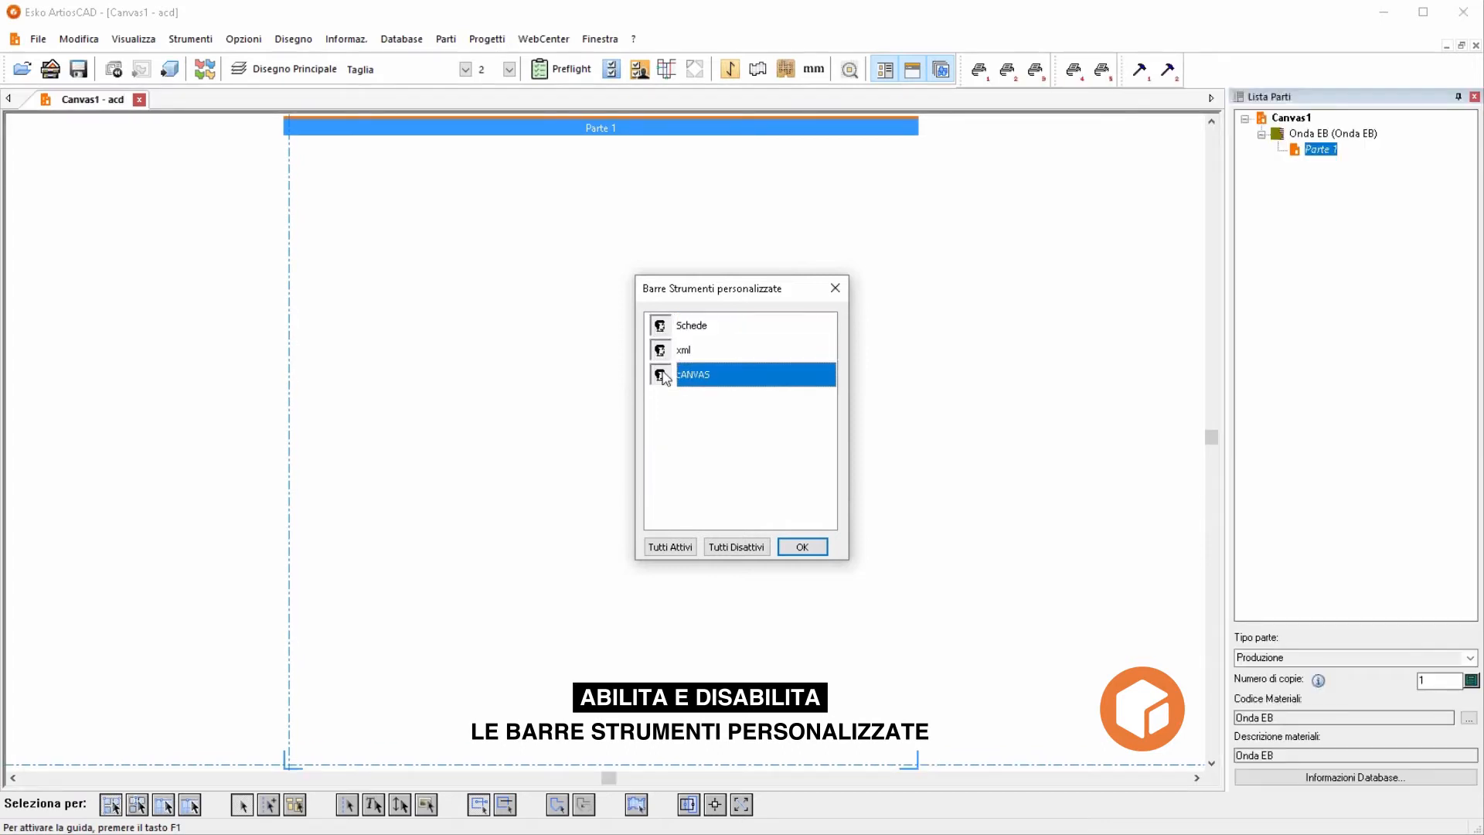
click(660, 350)
click(660, 325)
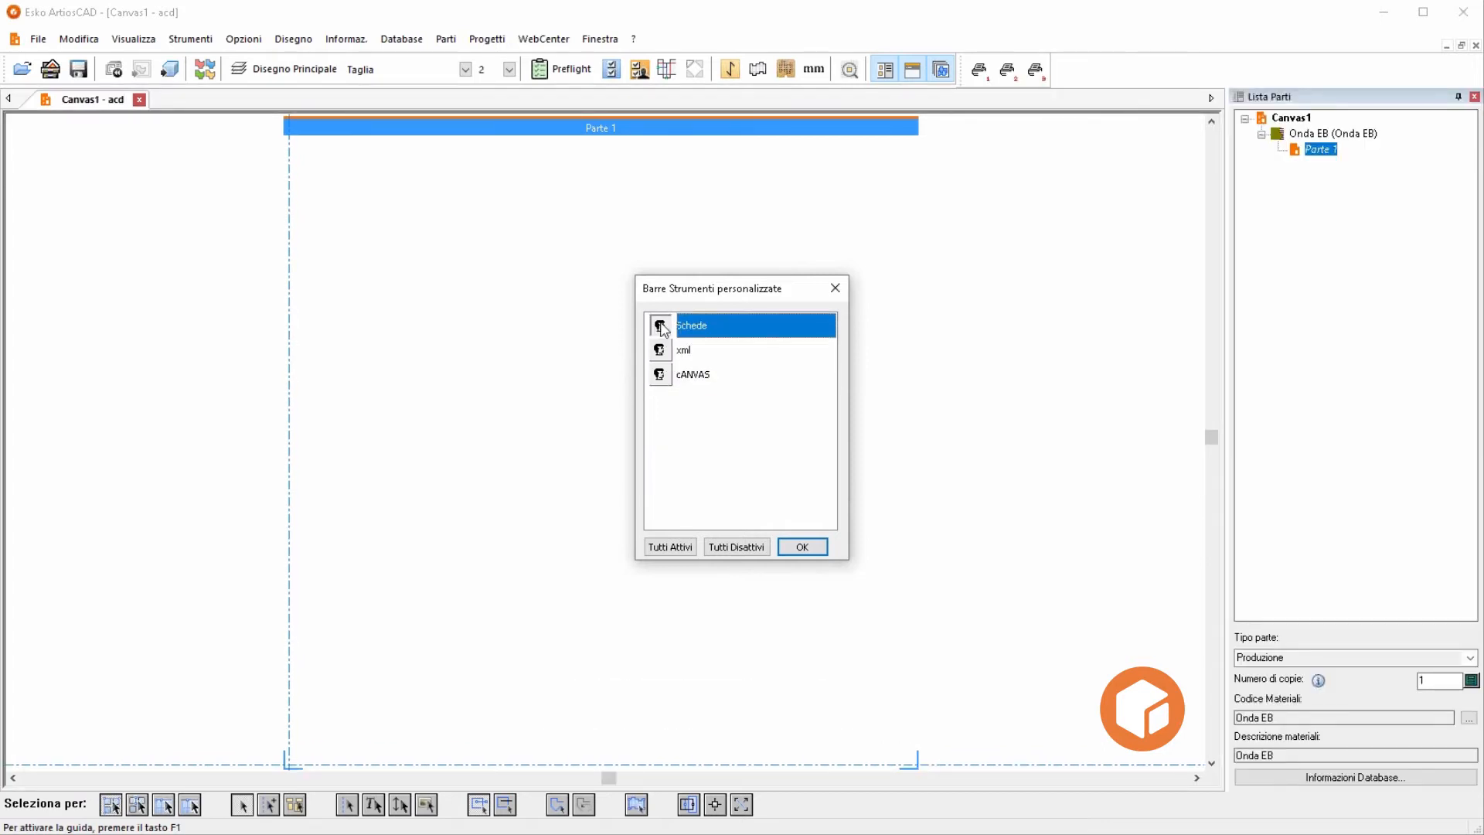
click(788, 548)
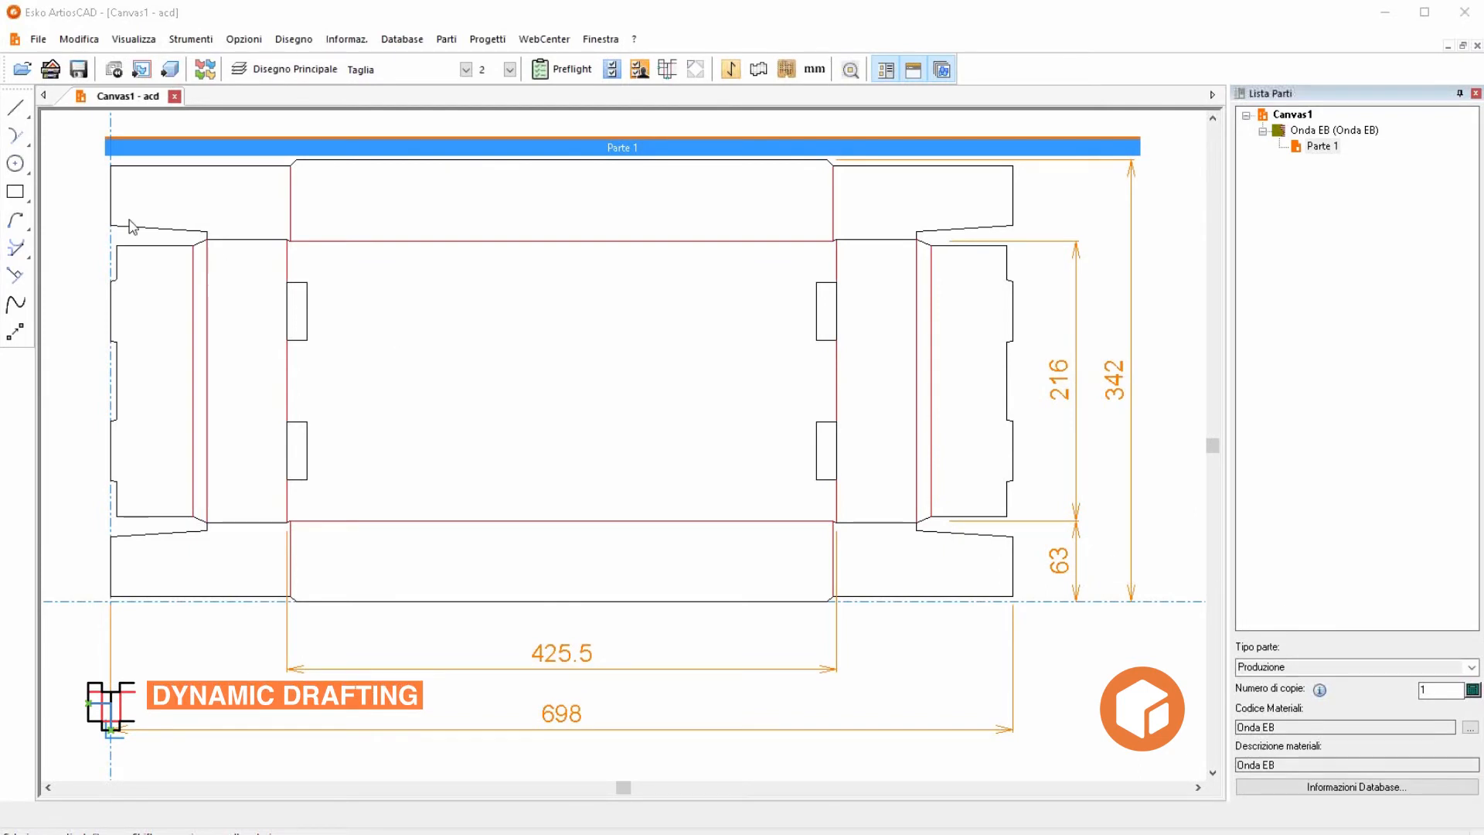
click(16, 163)
click(112, 669)
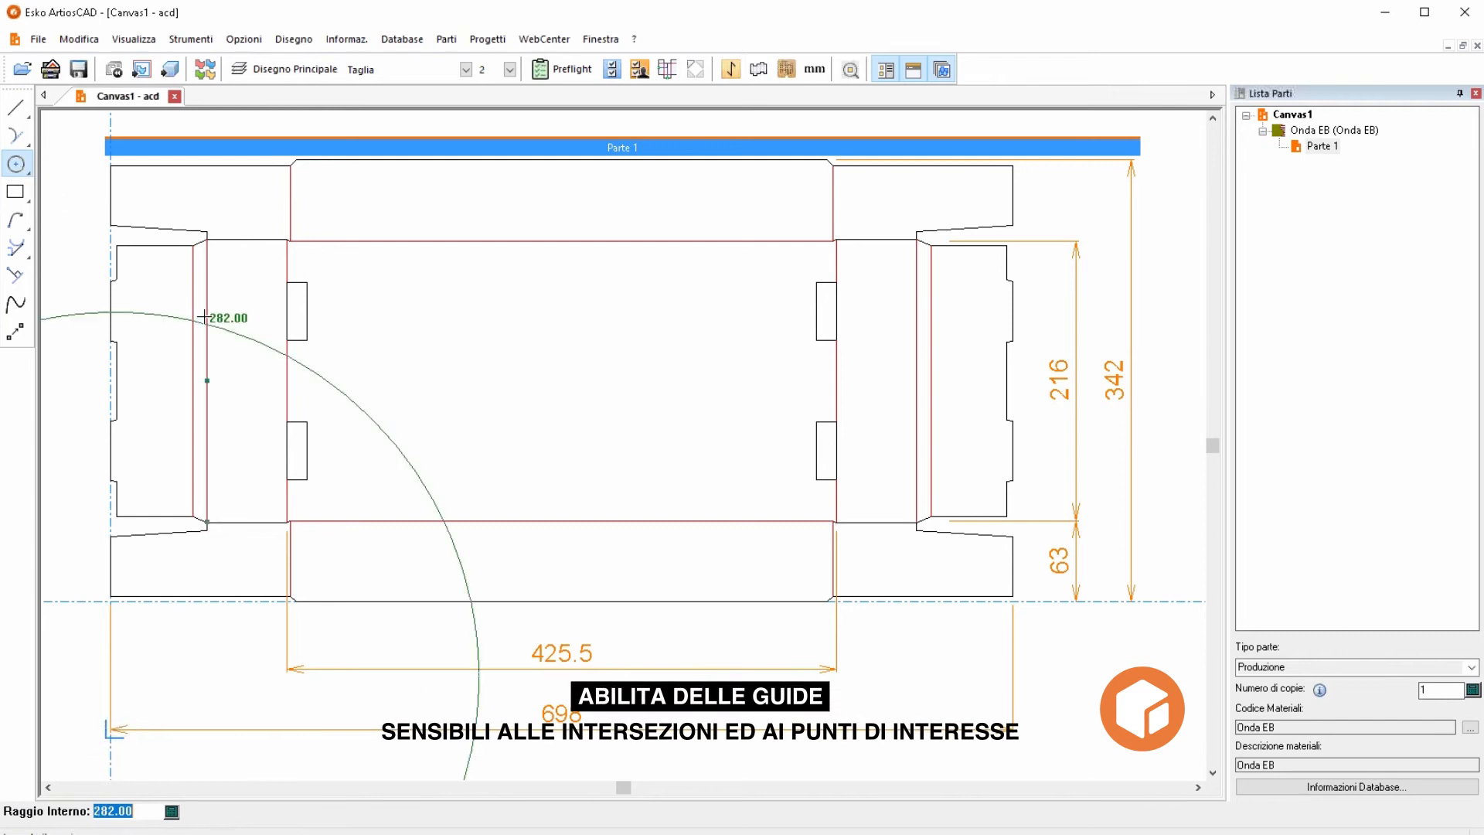
click(15, 332)
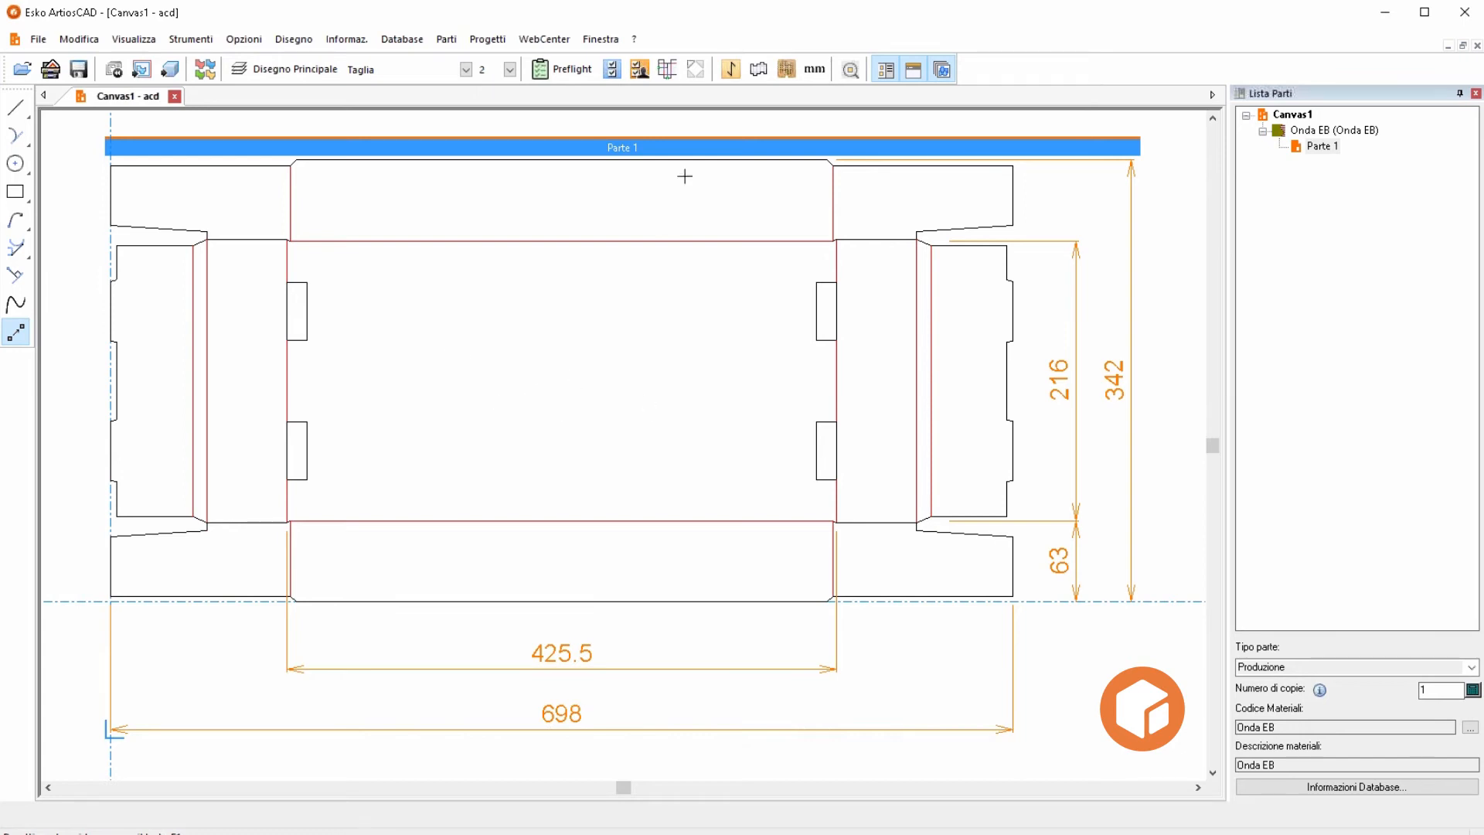
Enable Dynamic Drafting and draw a circle centred on the tray's large base panel, using the midpoints of the panel's sides as guides
click(669, 74)
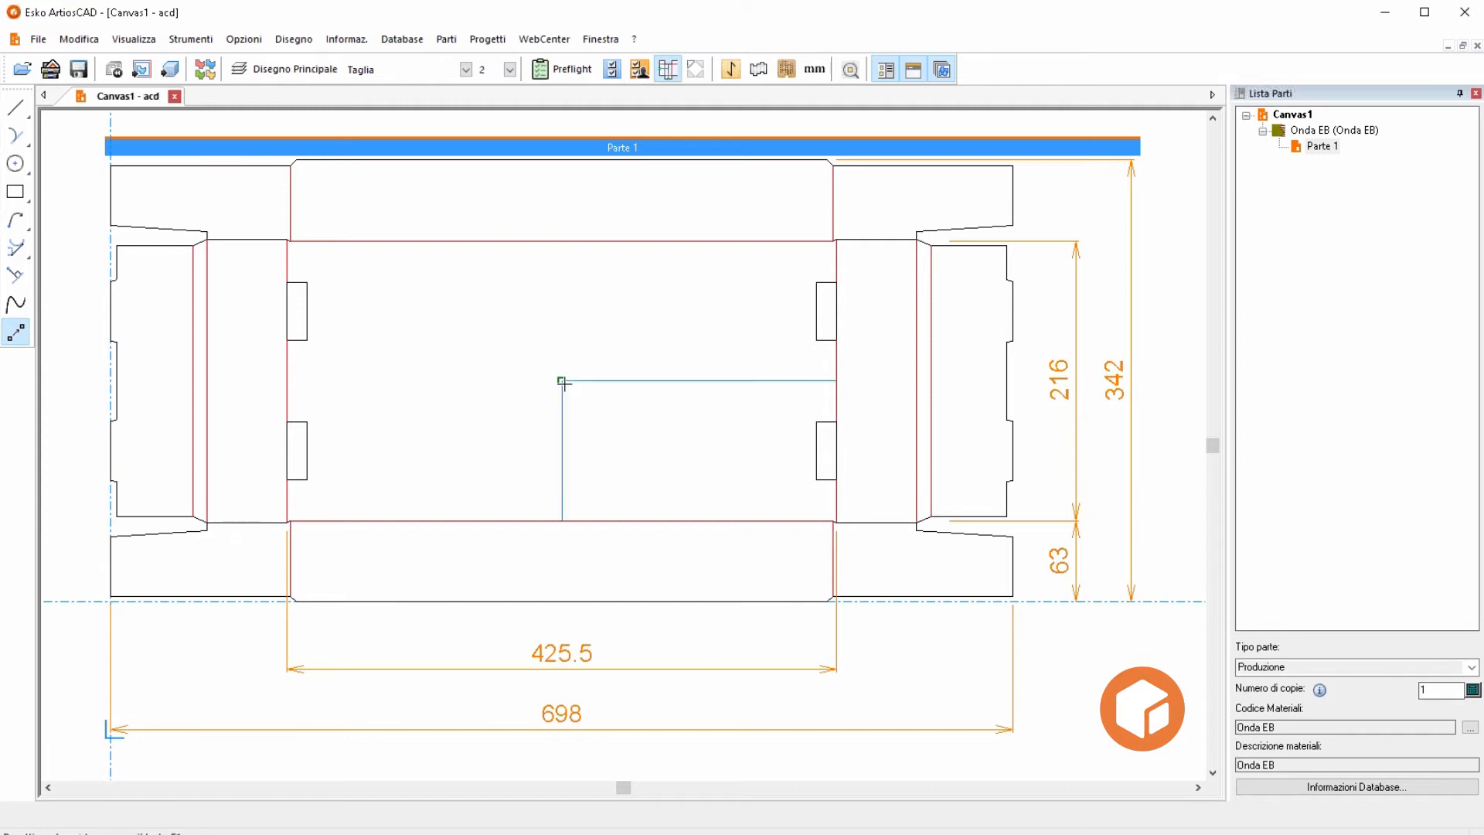
key(c)
click(562, 380)
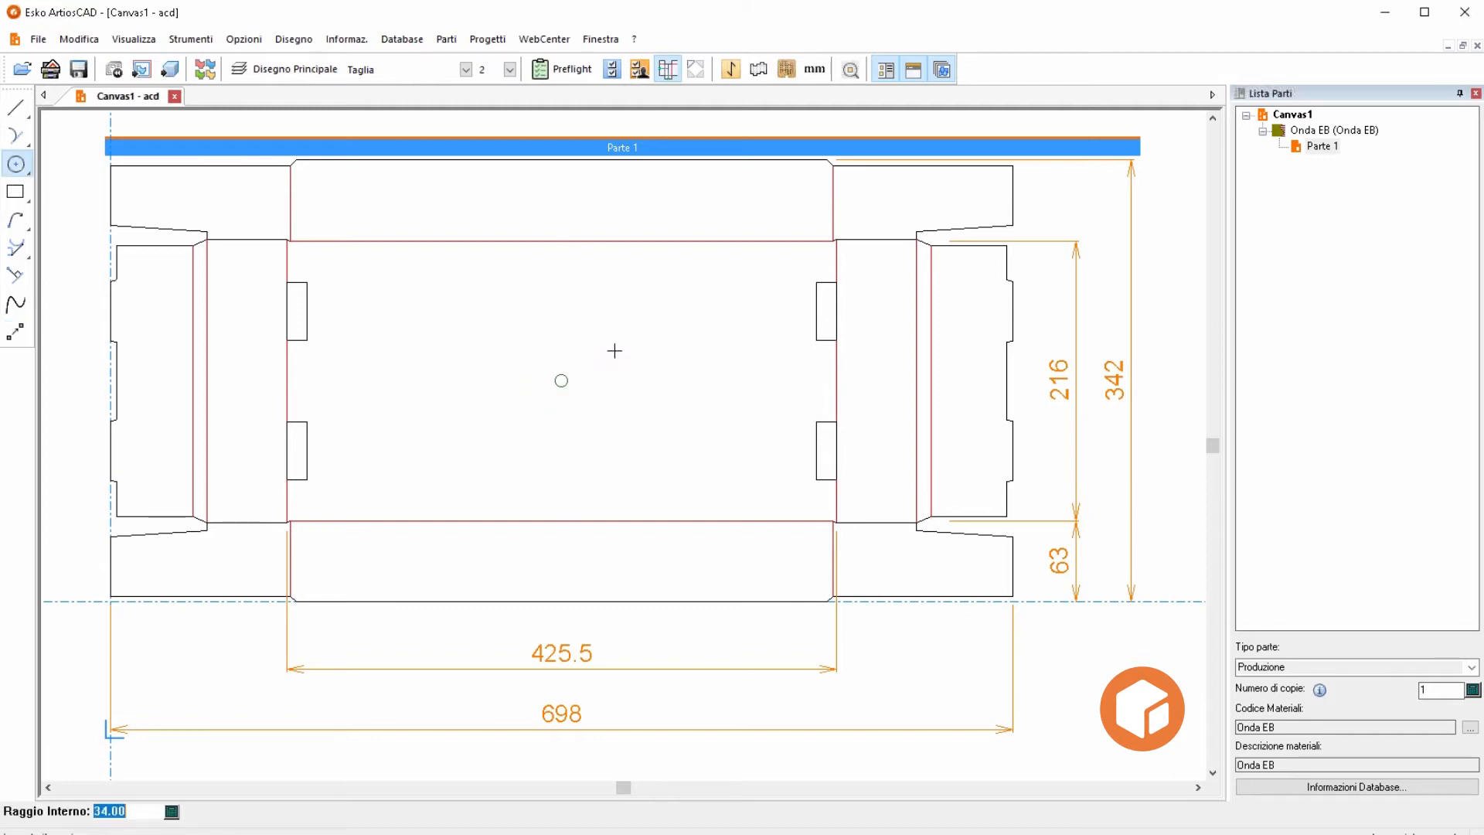
click(623, 343)
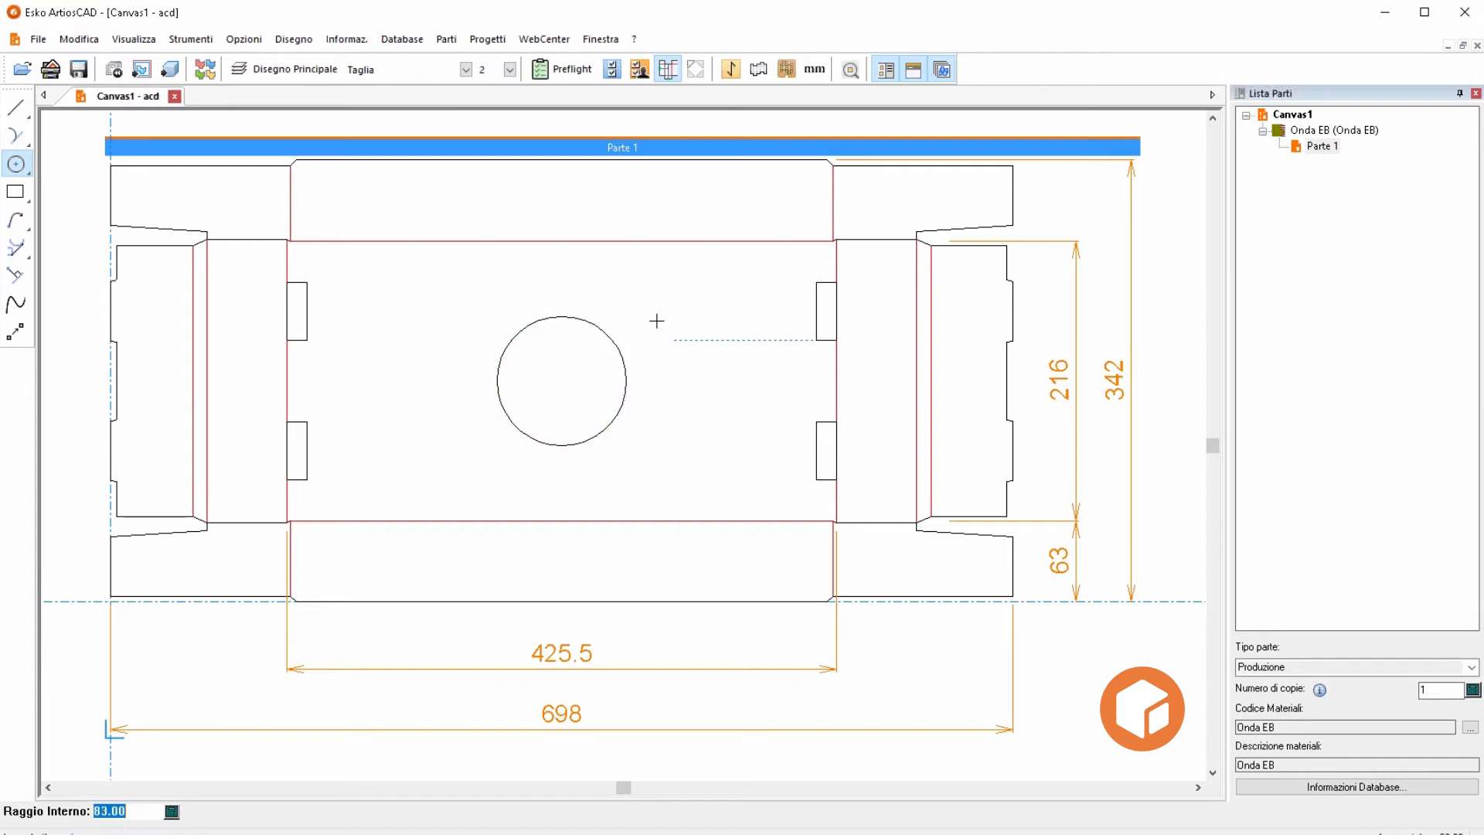
key(Escape)
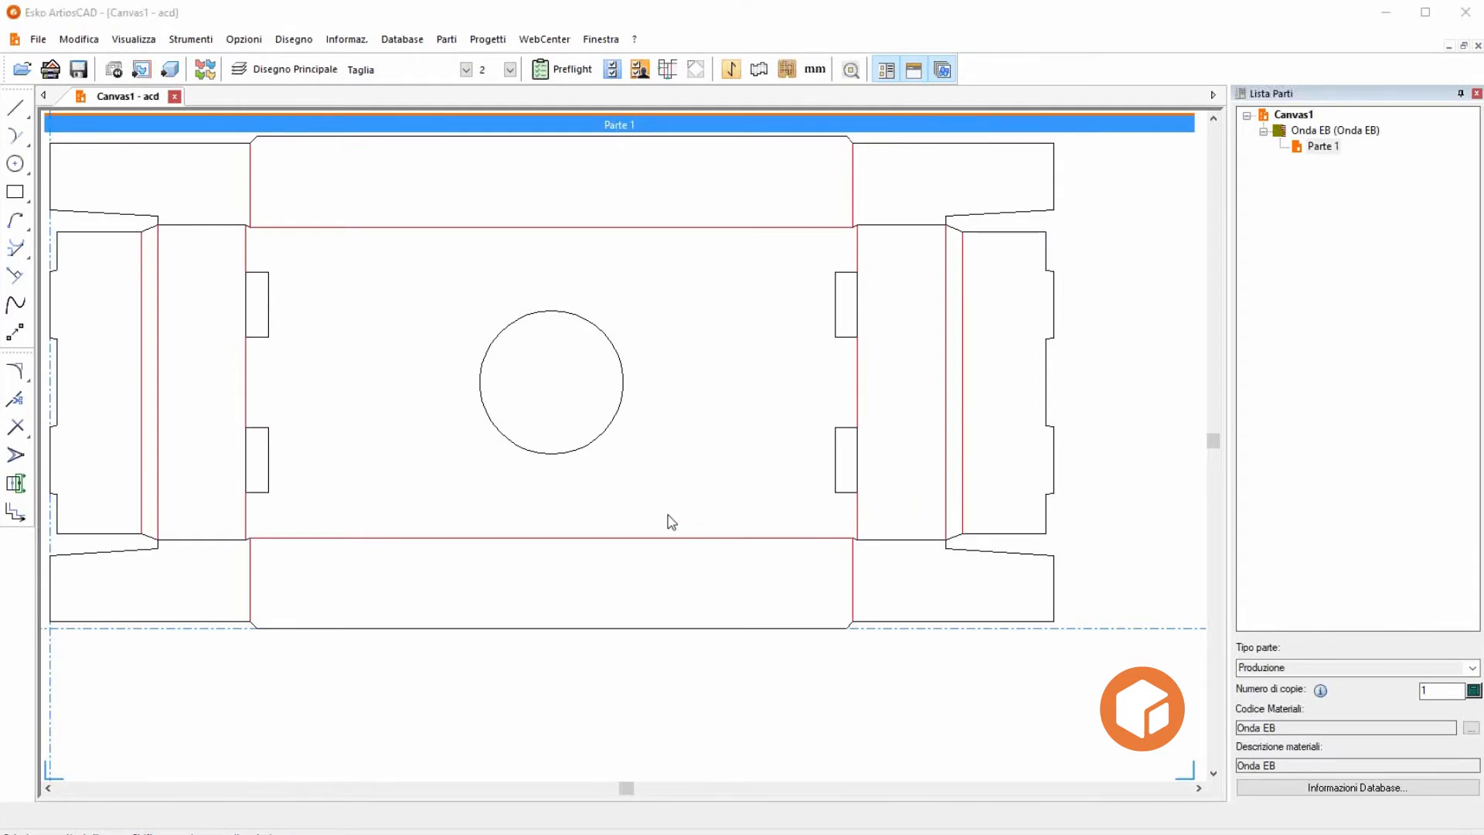
Try rounding only the outer corner of the tray's upper-right flap with a 10 mm radius
click(16, 371)
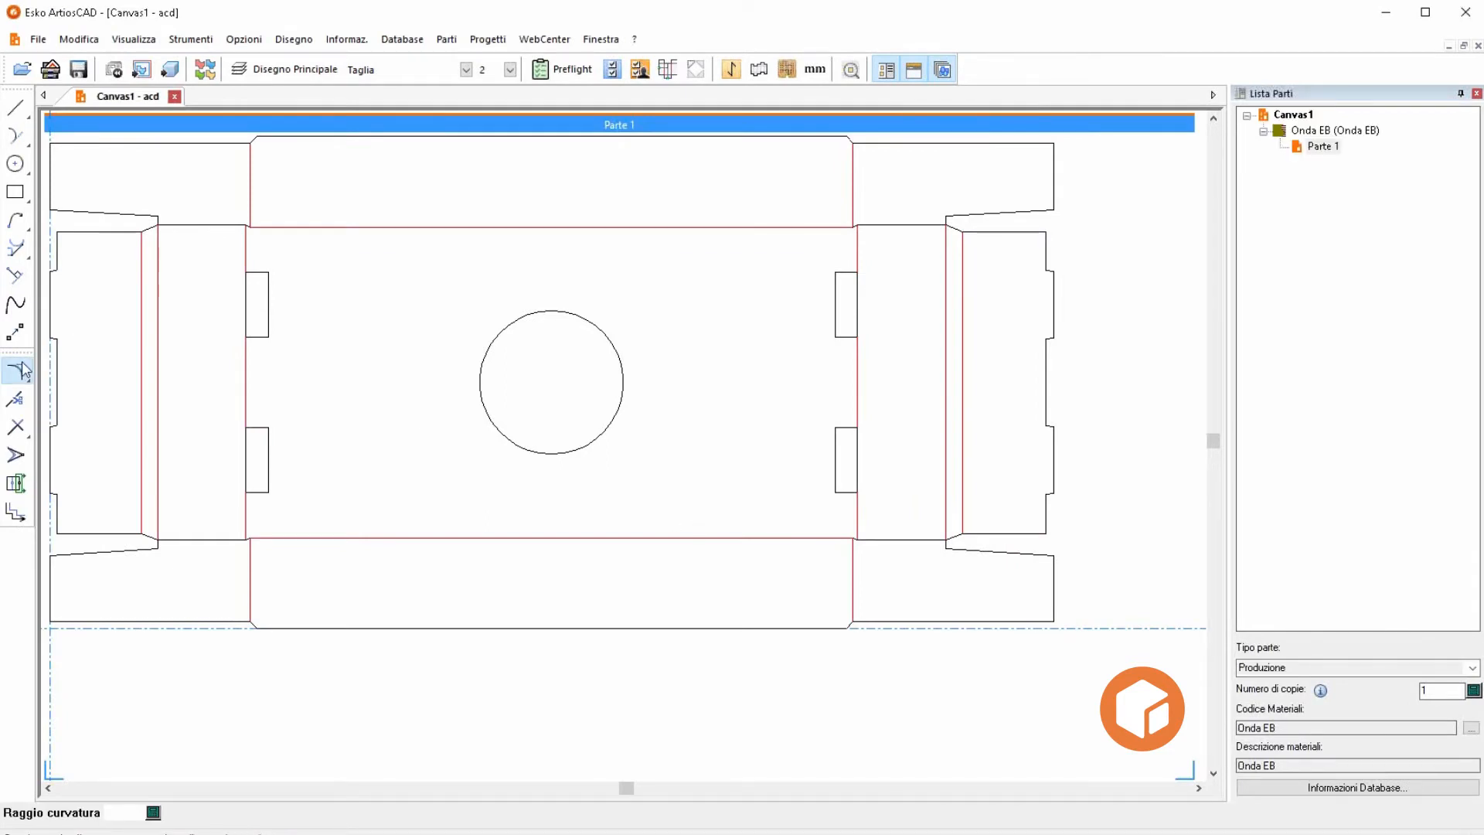
text(10)
key(Return)
click(1049, 167)
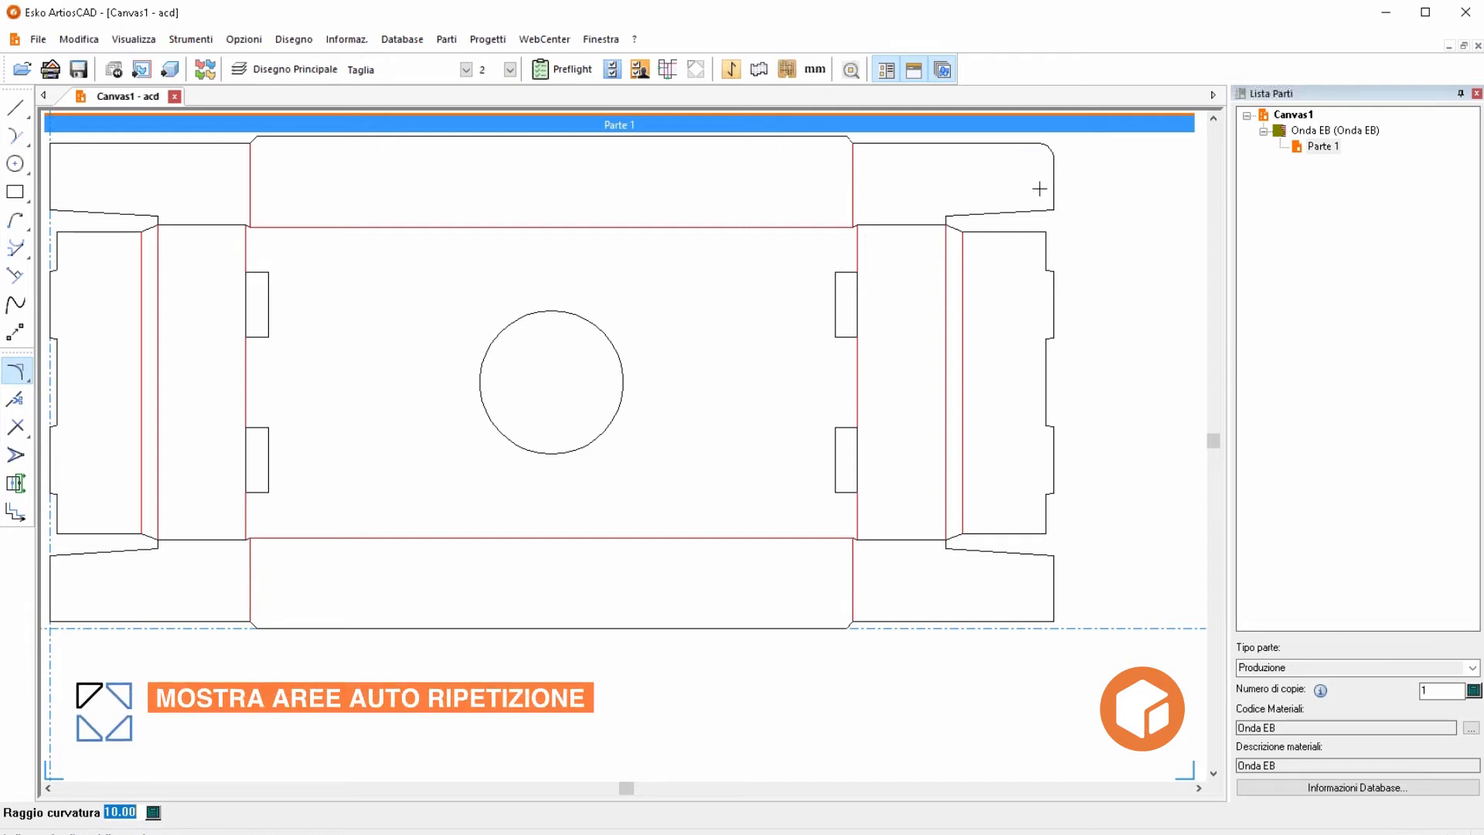
key(Escape)
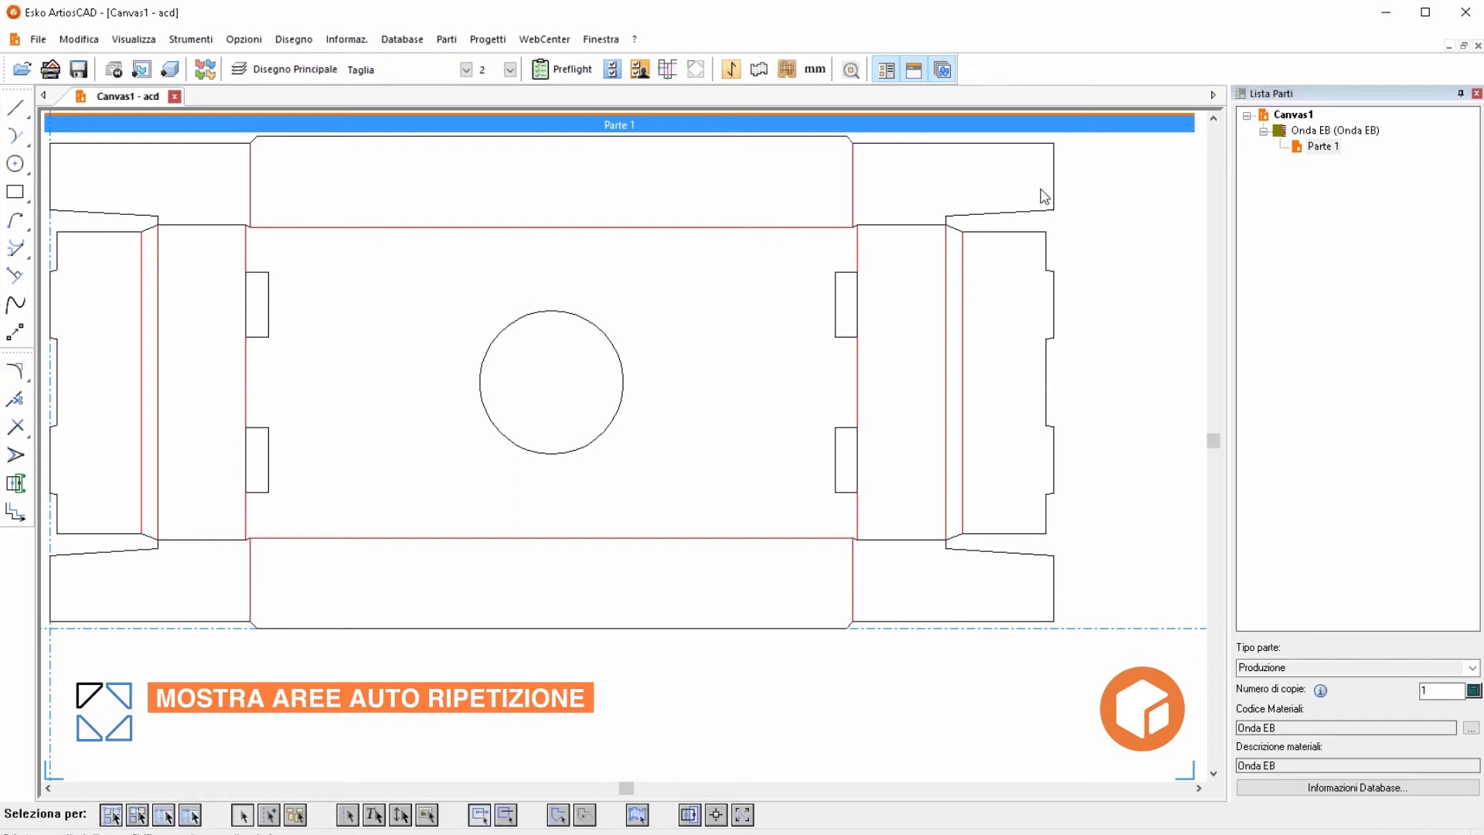
Select the upper-right flap's lines, show the auto-repeat areas and round the flap's outer corner with a 10 mm radius on all four flaps
drag(1084, 139, 927, 225)
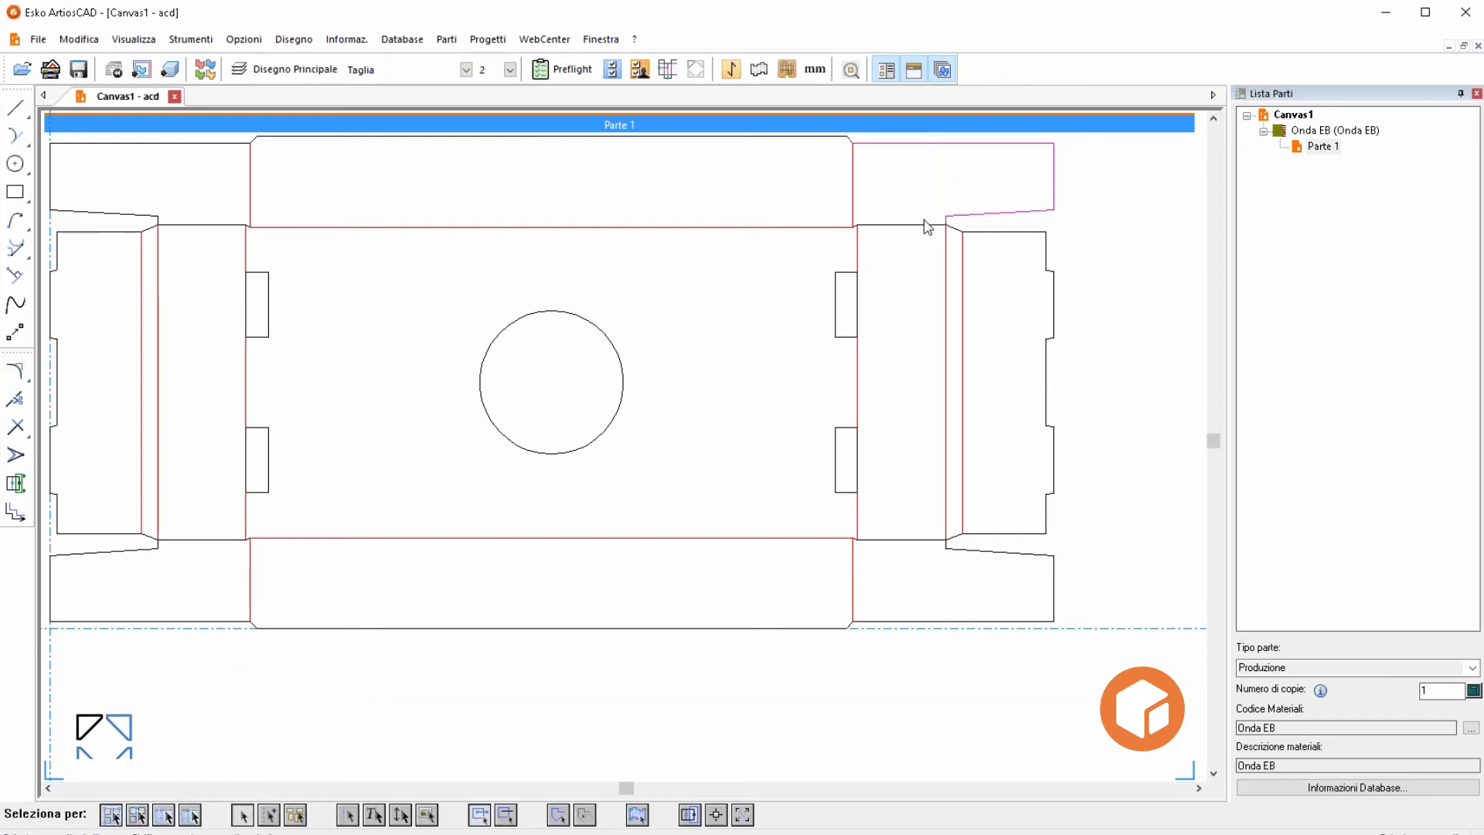
click(692, 75)
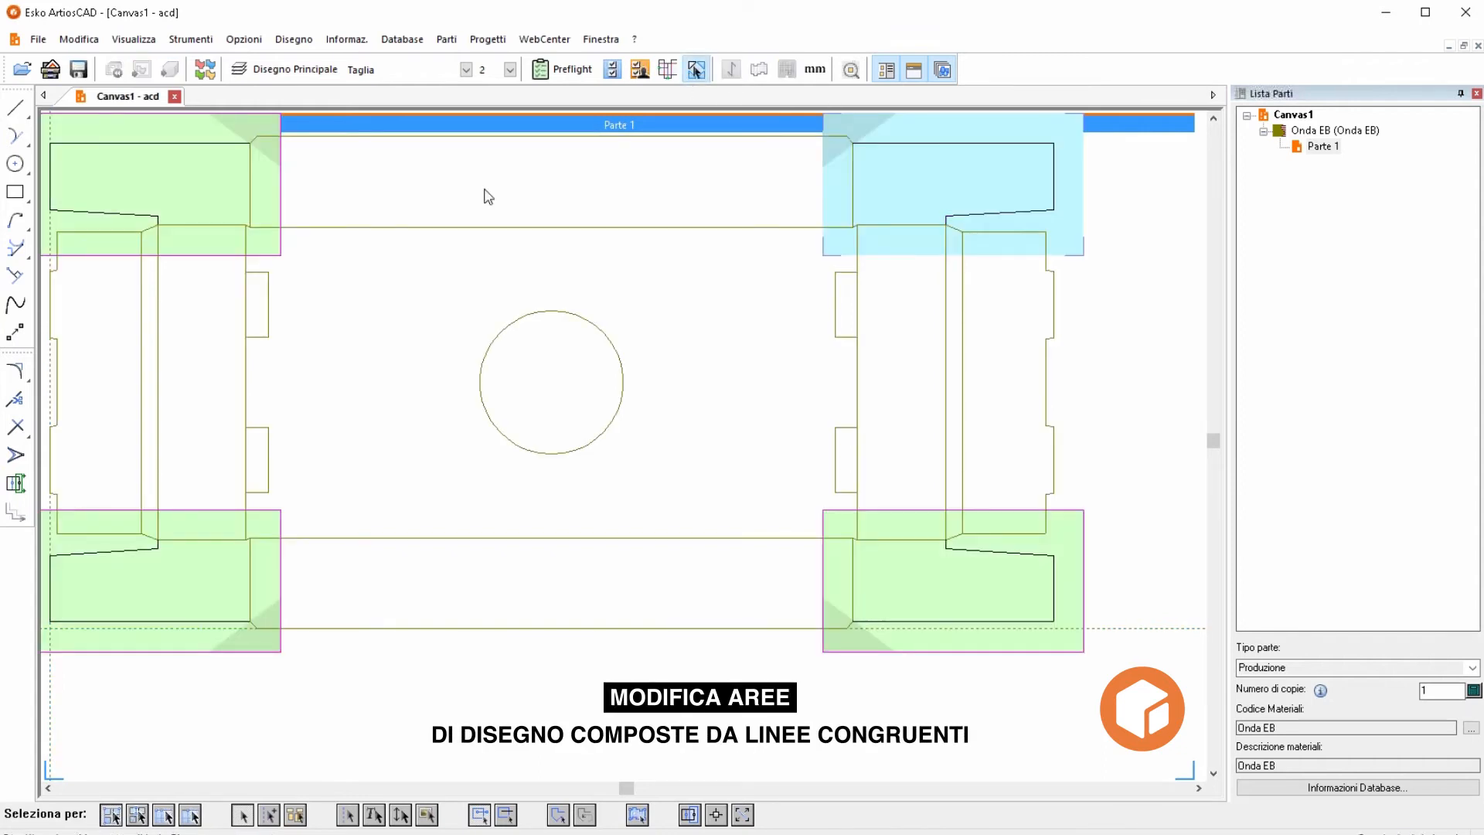
click(17, 373)
click(1037, 143)
click(1053, 161)
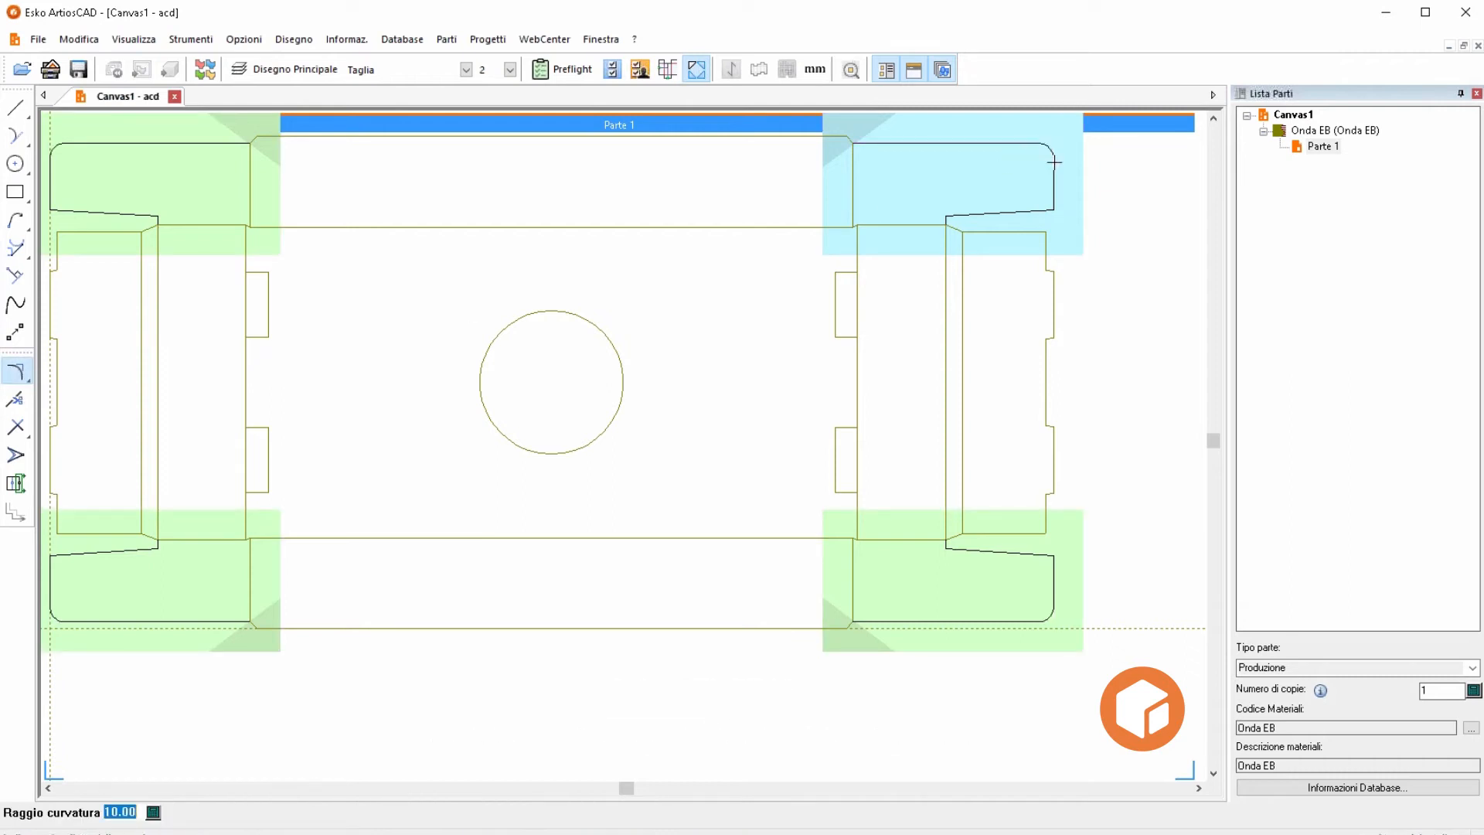
click(695, 71)
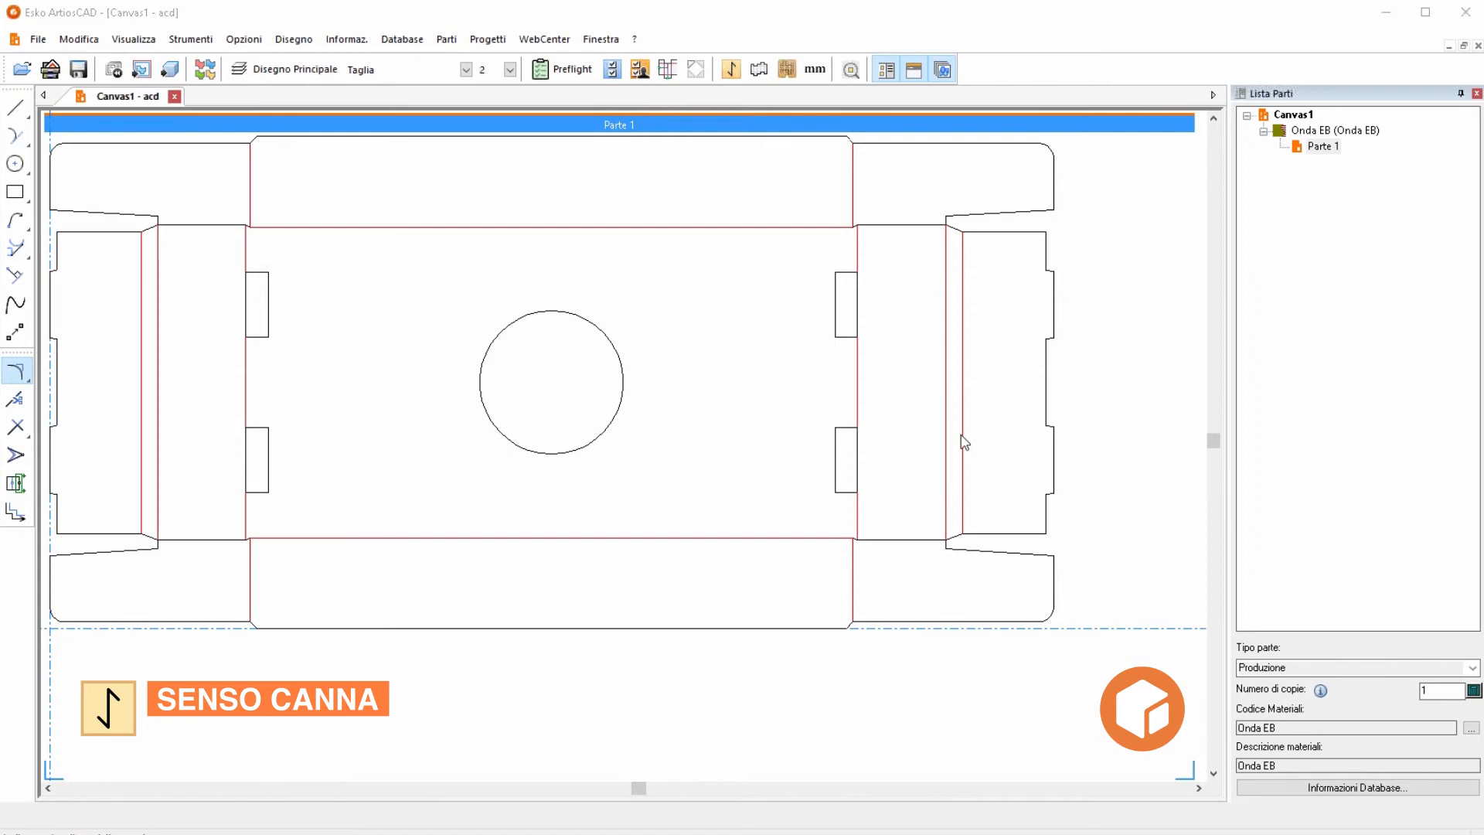
Try the Lato esterno side and Orizzontale flute direction in the structural orientation settings, restoring Interno and Verticale
click(731, 71)
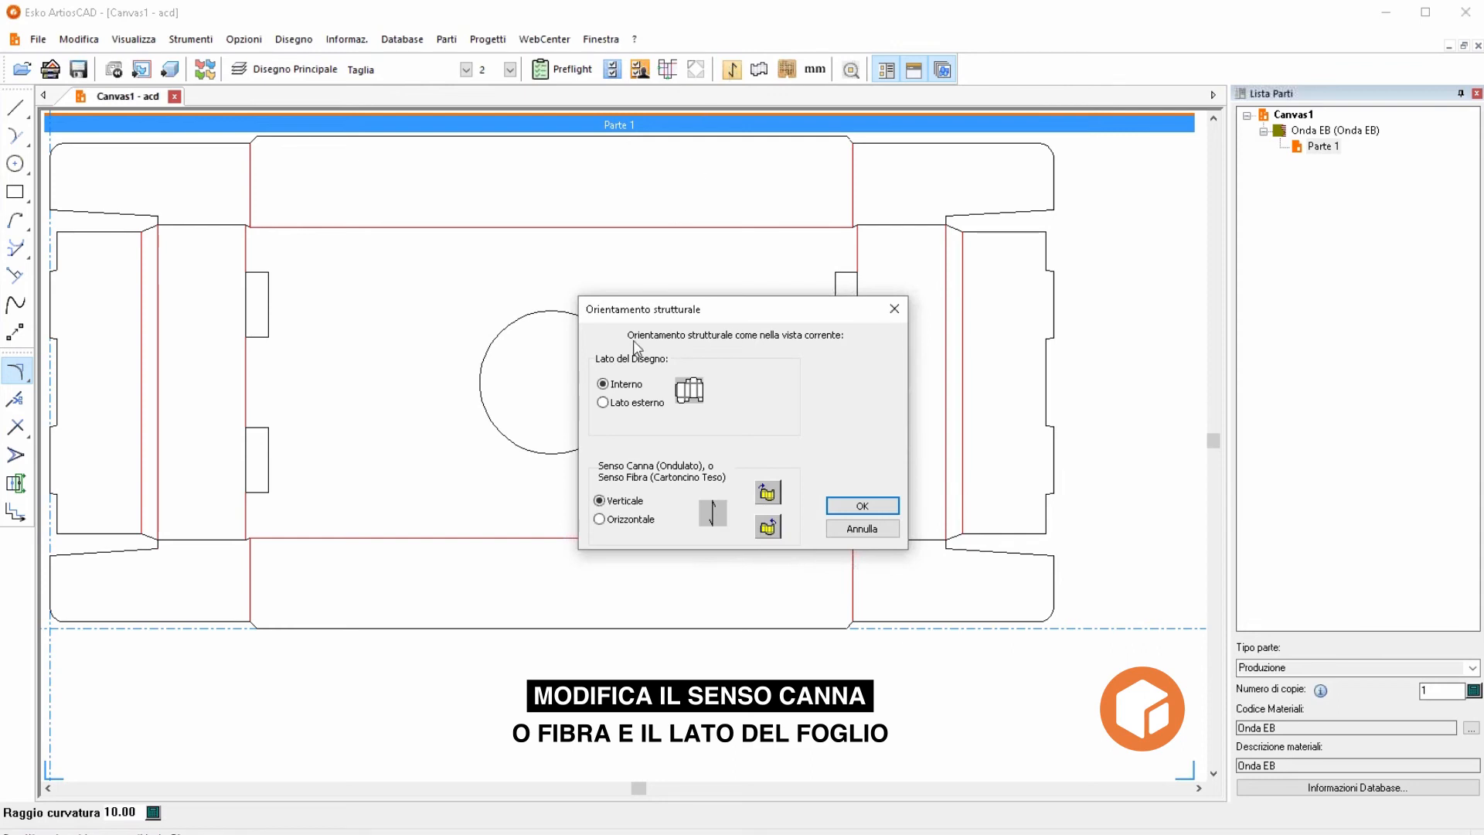
click(627, 403)
click(626, 385)
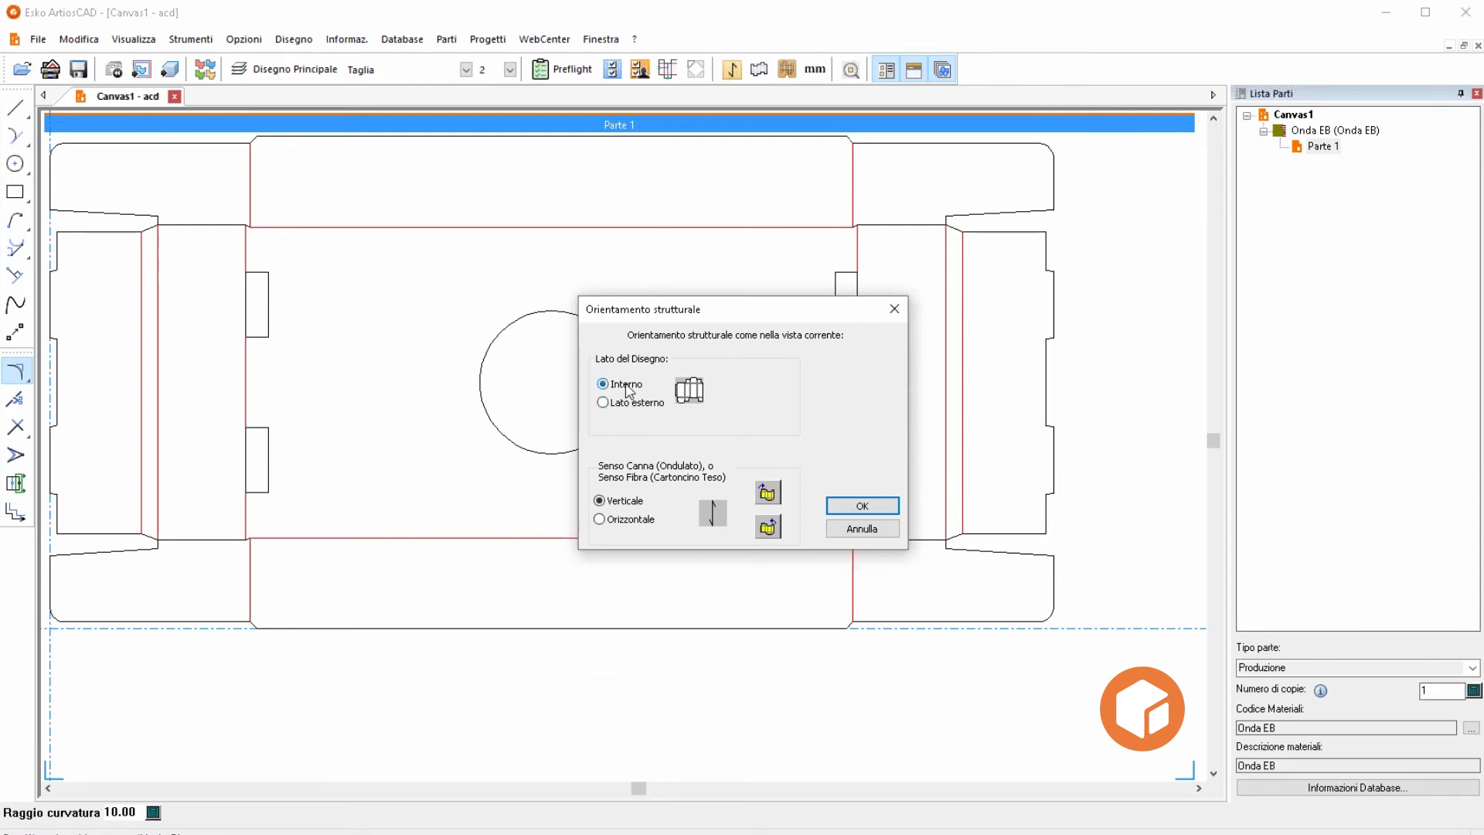
click(627, 521)
click(629, 502)
Rotate the tray design 90 degrees together with its flute direction, rotate it back and accept the orientation settings
click(767, 492)
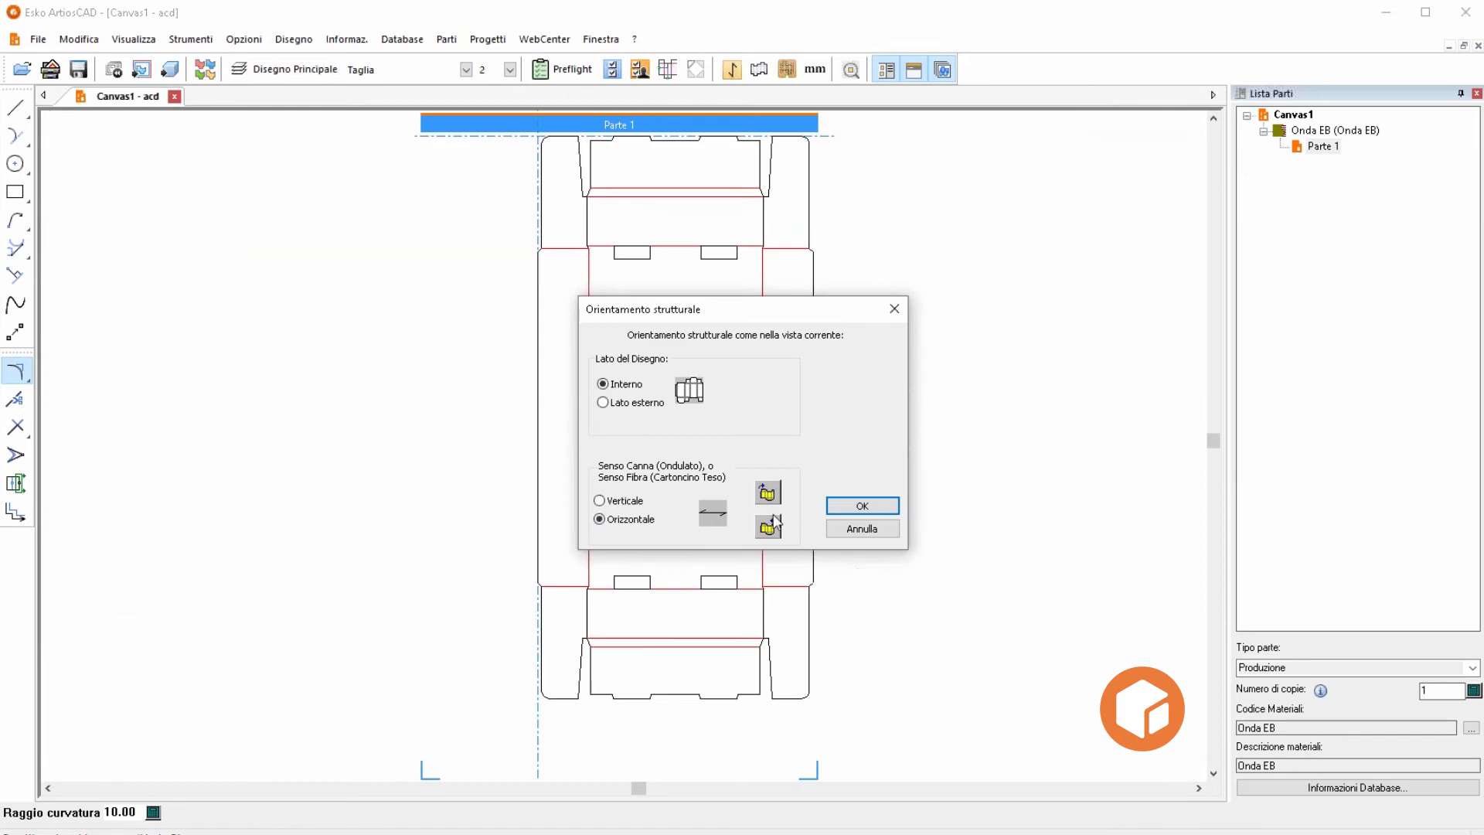
click(769, 529)
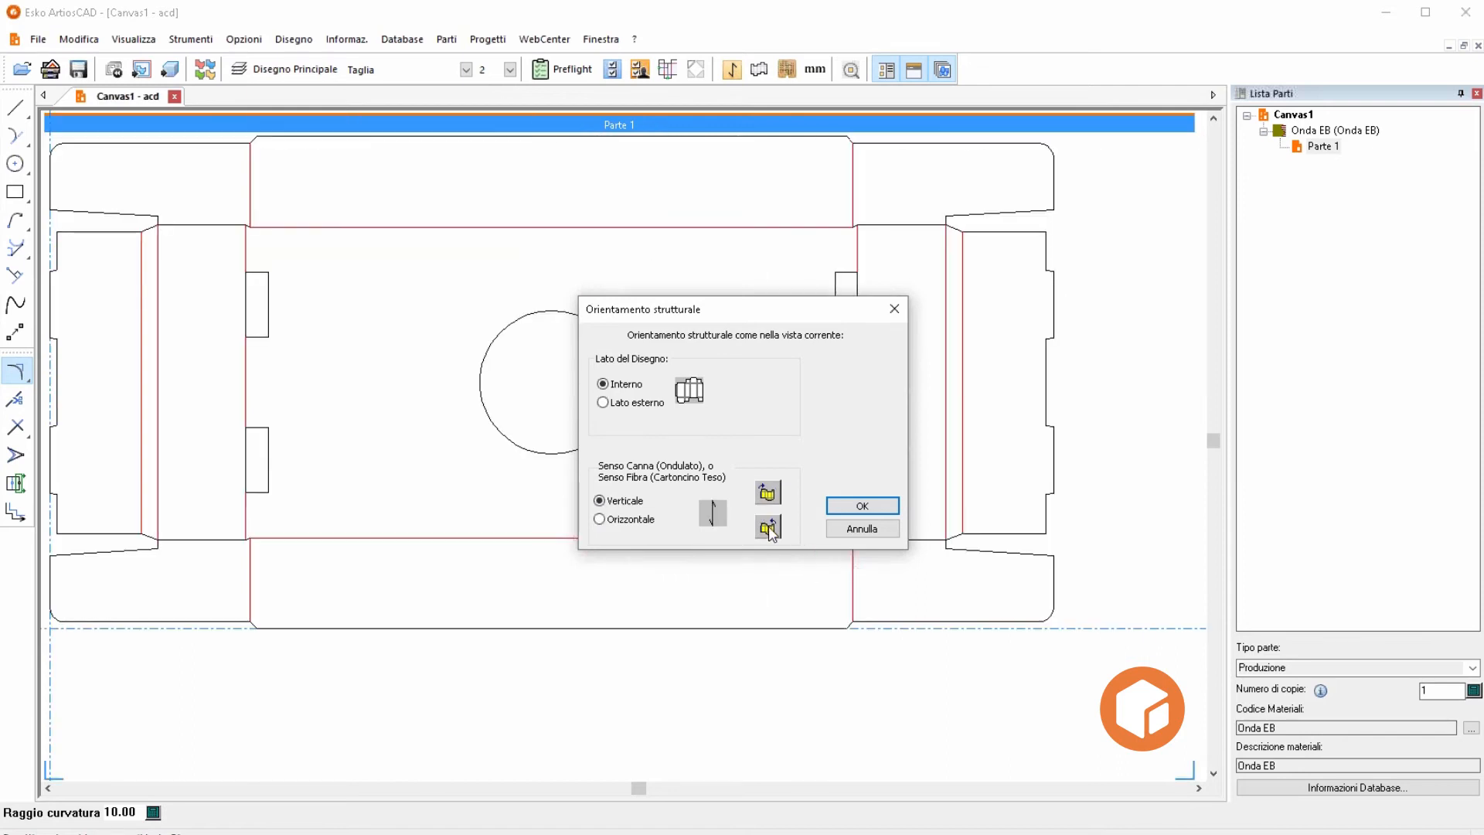
click(862, 507)
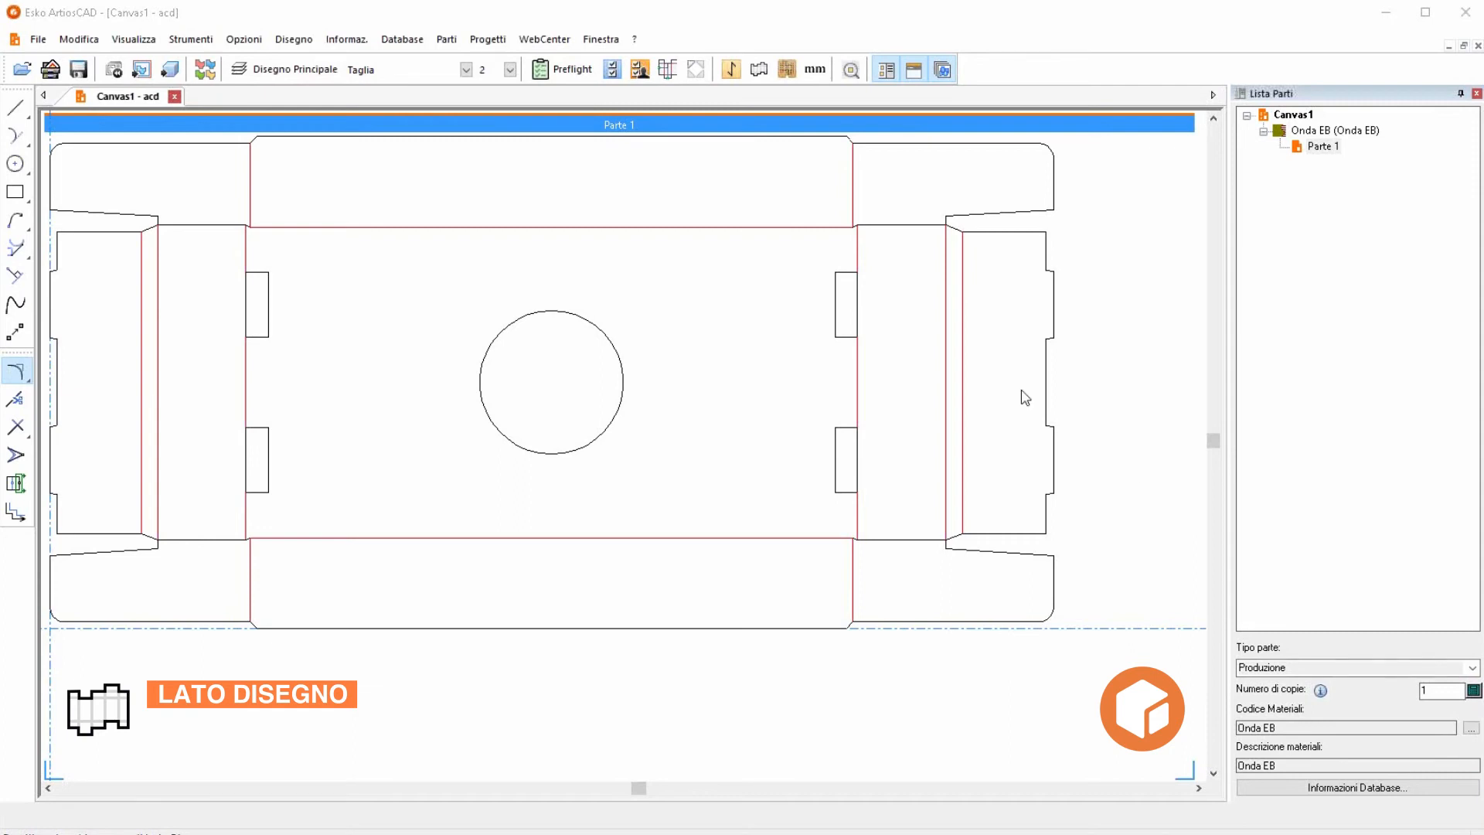
Flip the tray design to view its outer side and return to the inner side
click(759, 72)
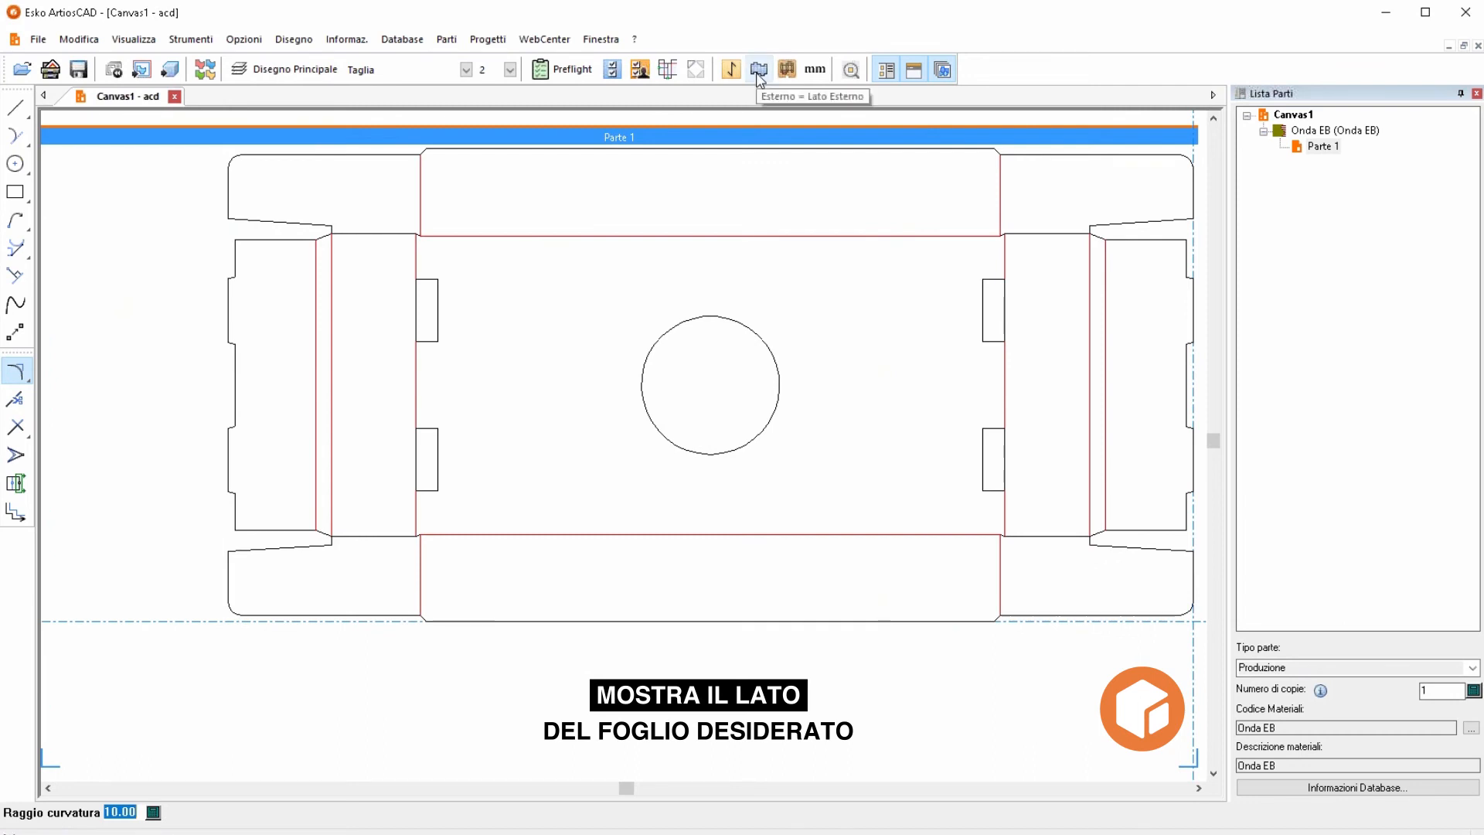
click(759, 78)
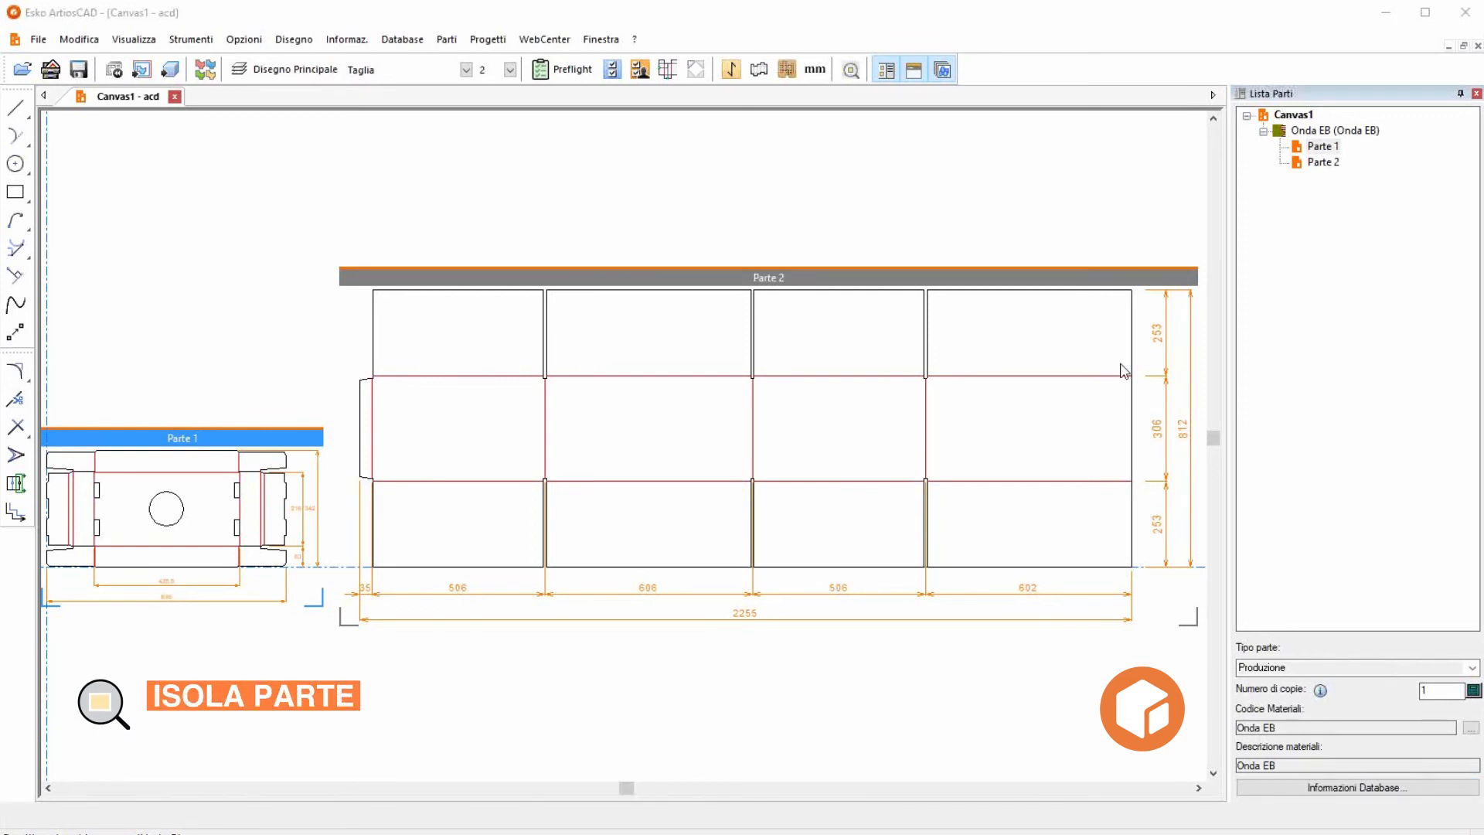
Isolate the selected part on the canvas, view Parte 2 on its own and return to Parte 1
click(851, 70)
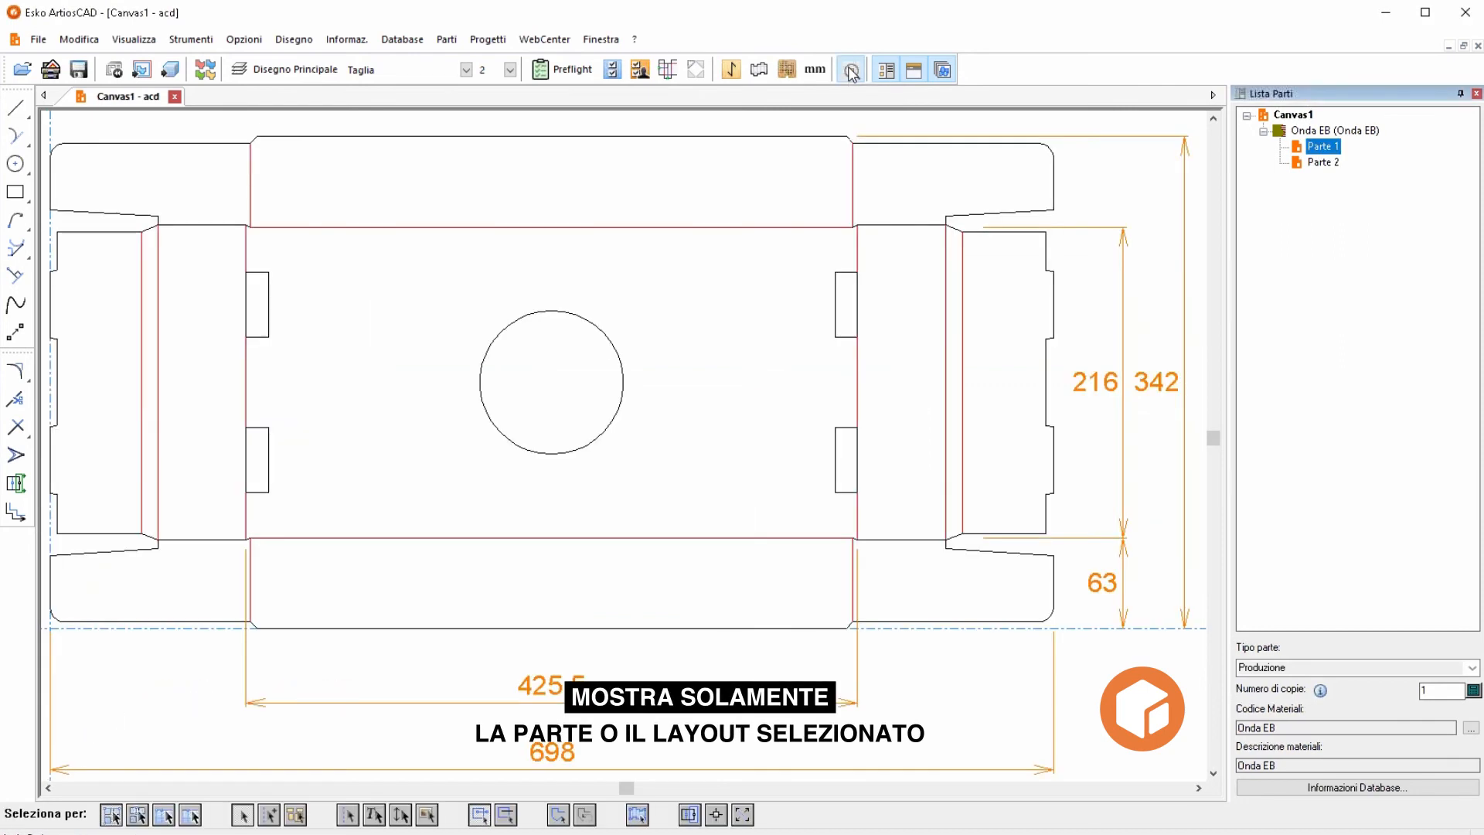
click(1331, 166)
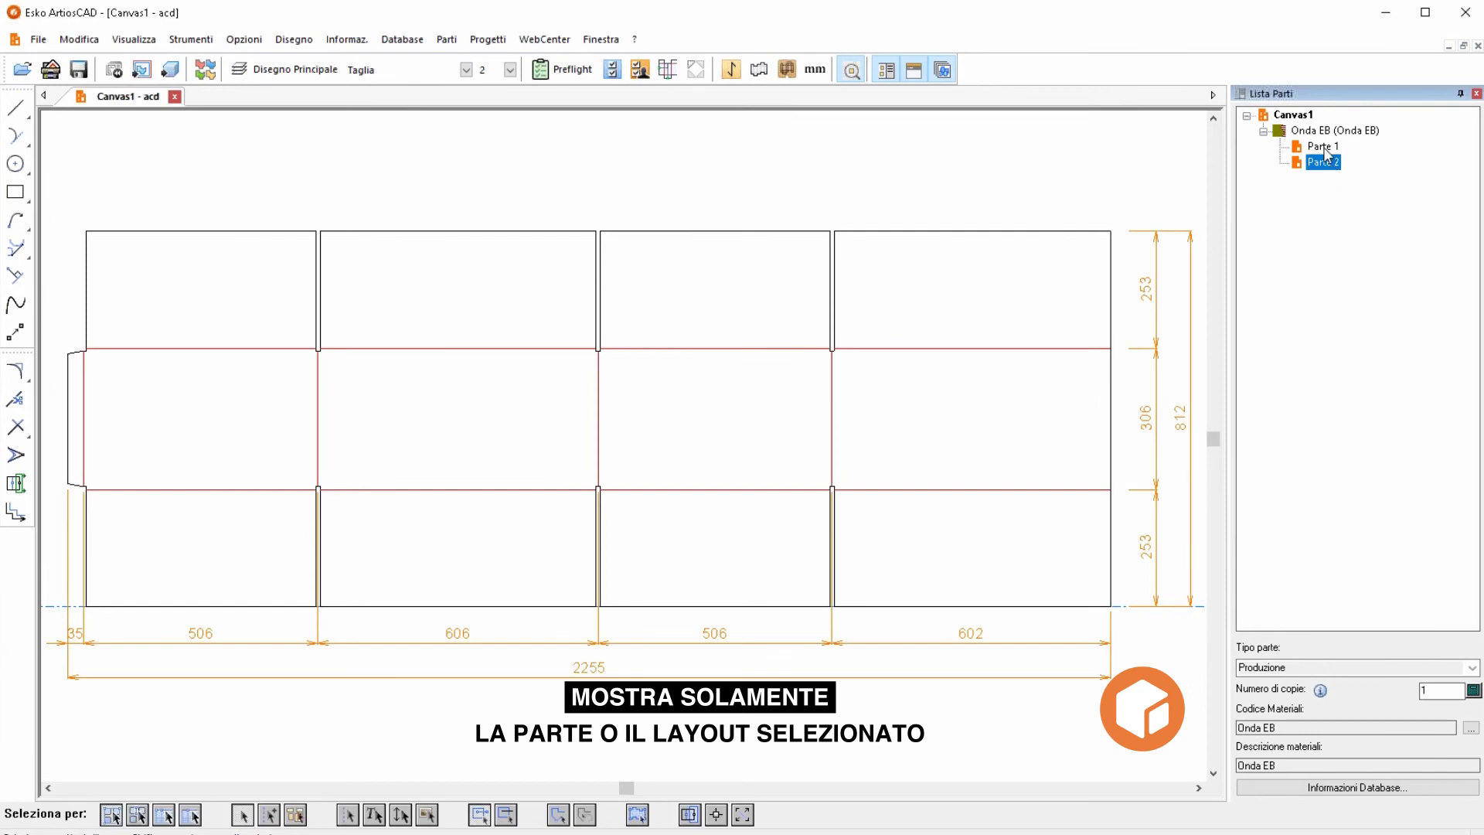
click(1323, 147)
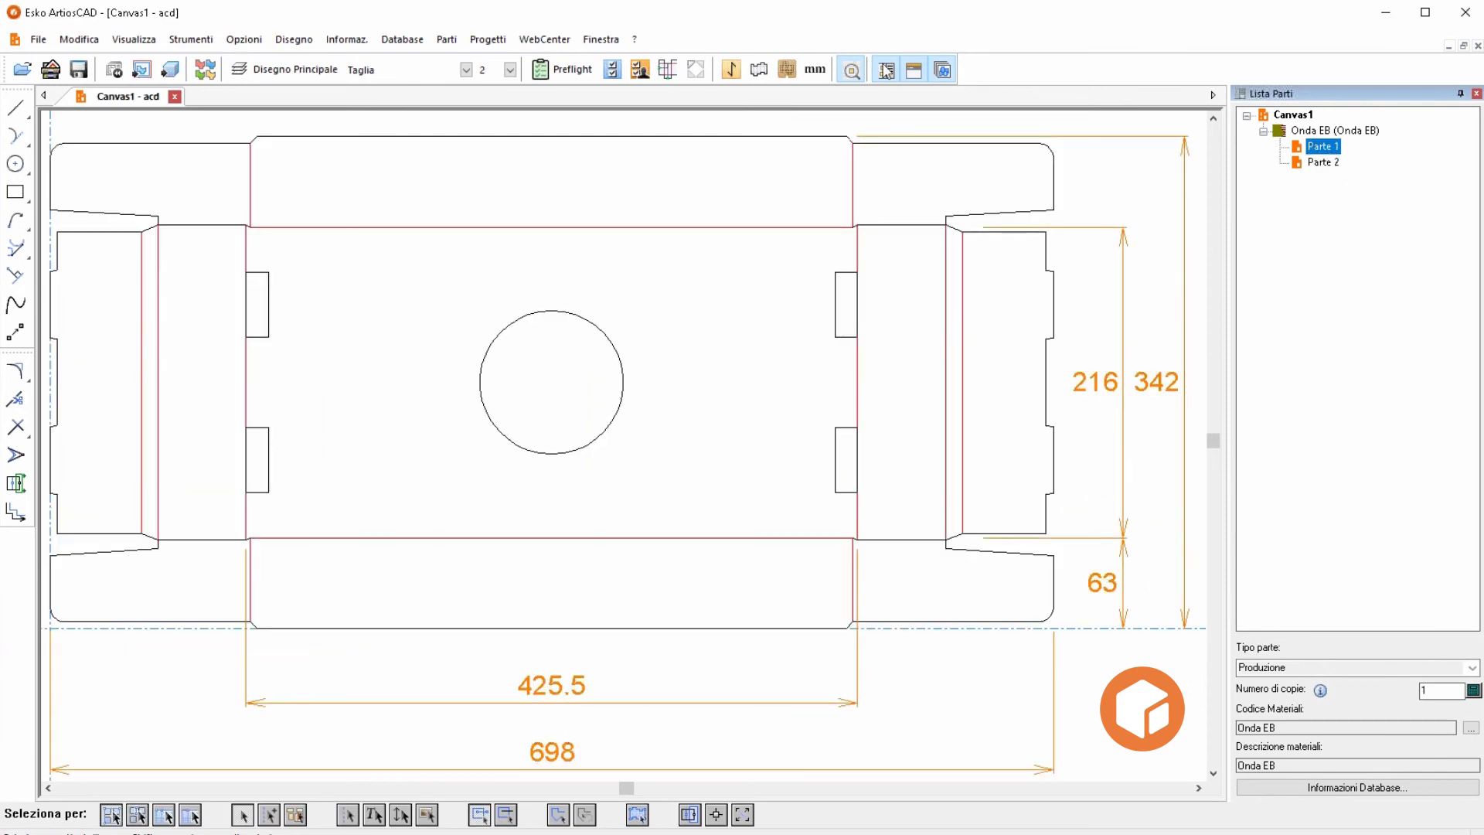
Leave the isolated part view and select Parte 2, Lavoro 1, Layout 3 and Parte 1 in turn in the parts list
click(851, 71)
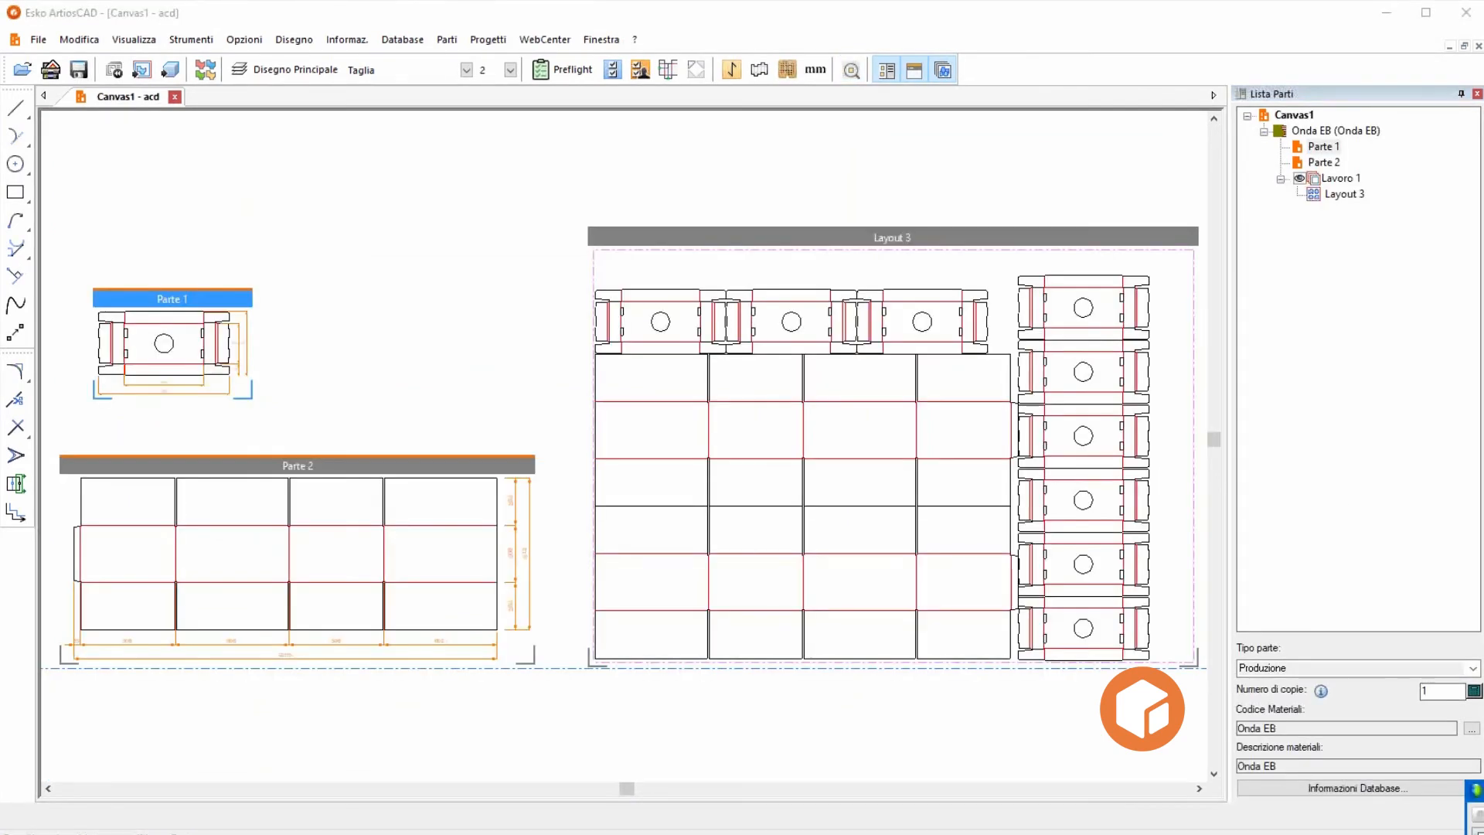
click(1321, 164)
click(1322, 177)
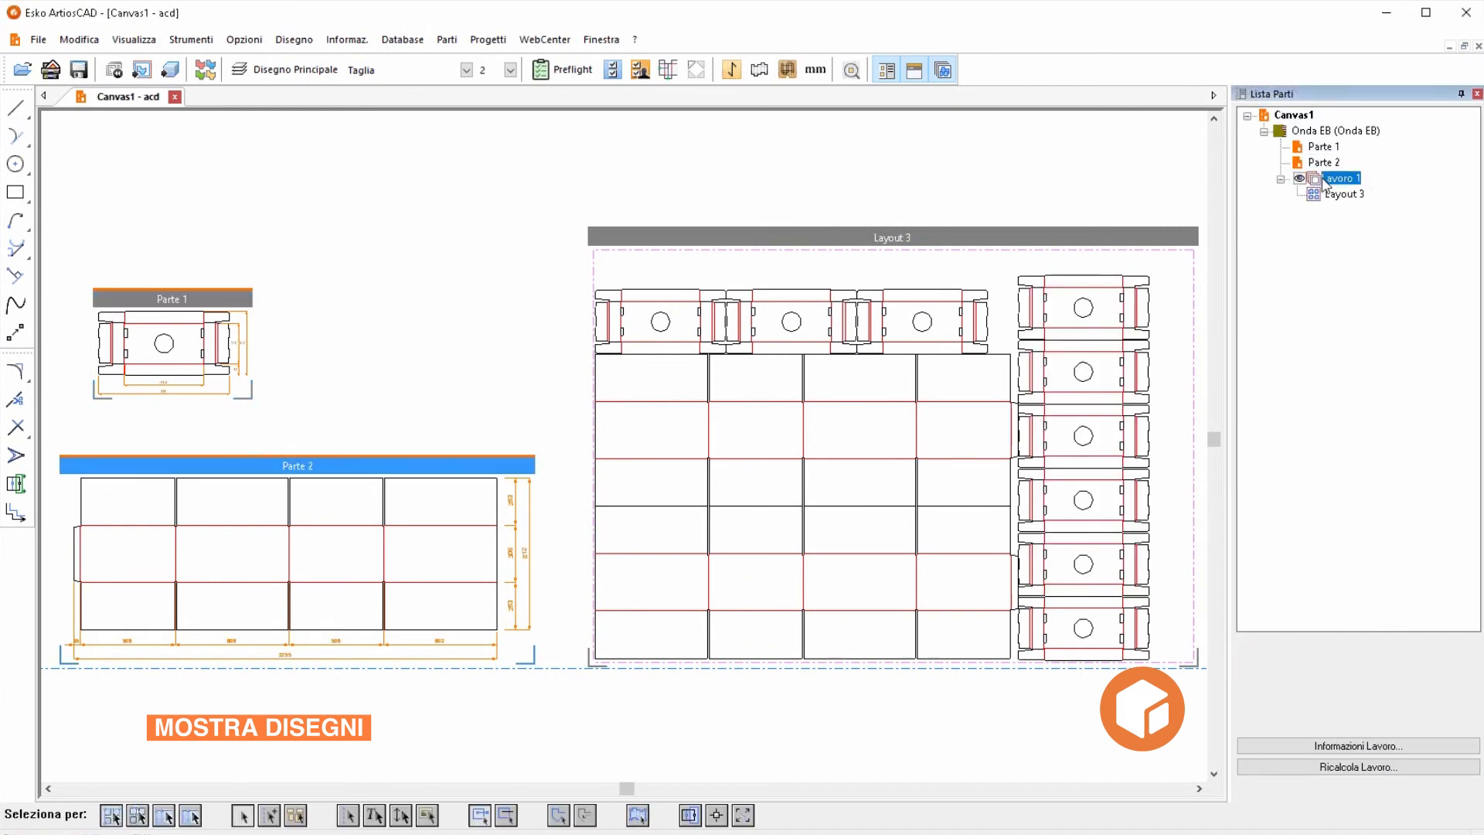
click(1312, 194)
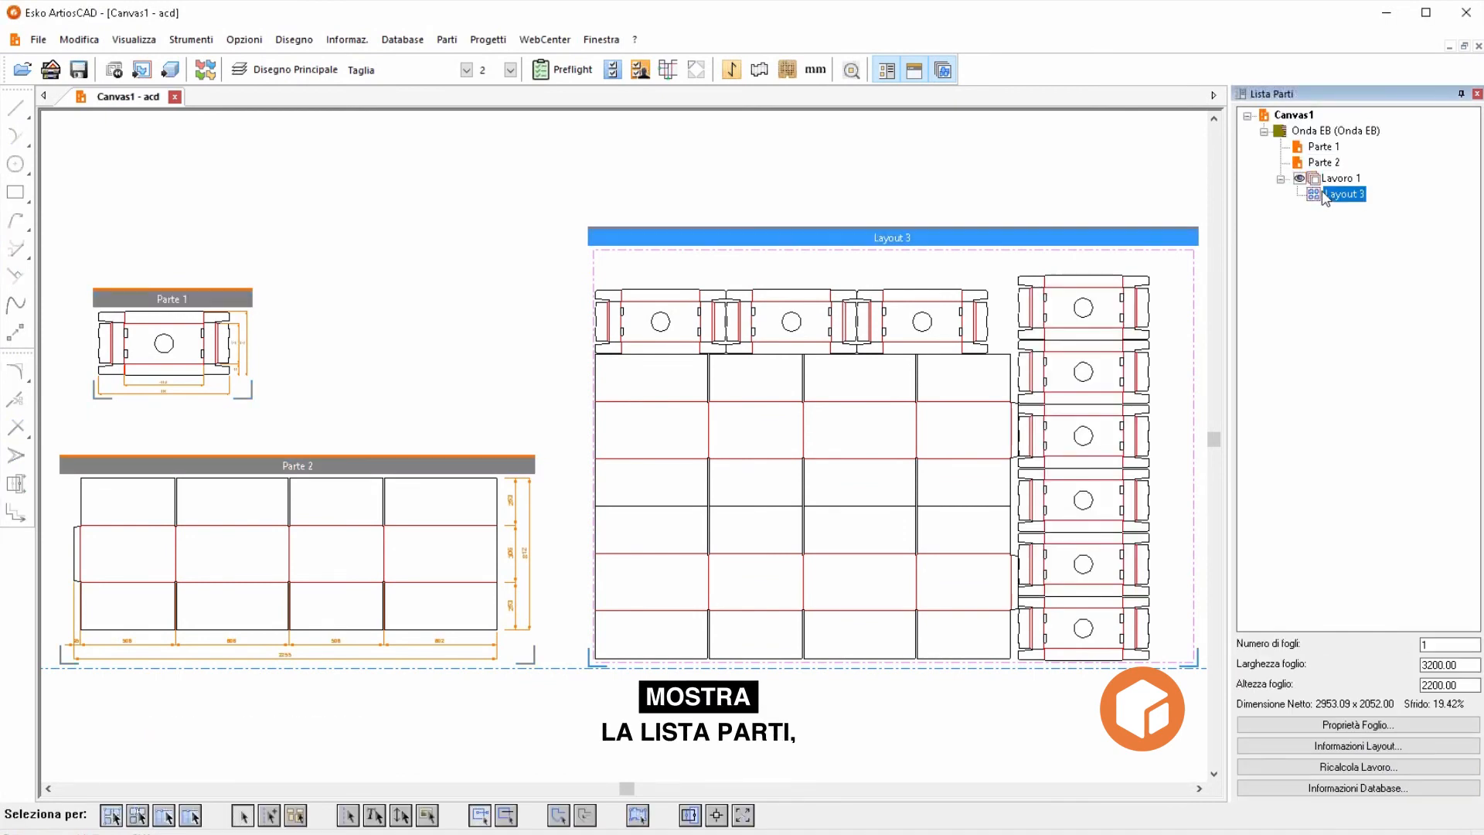
click(1316, 149)
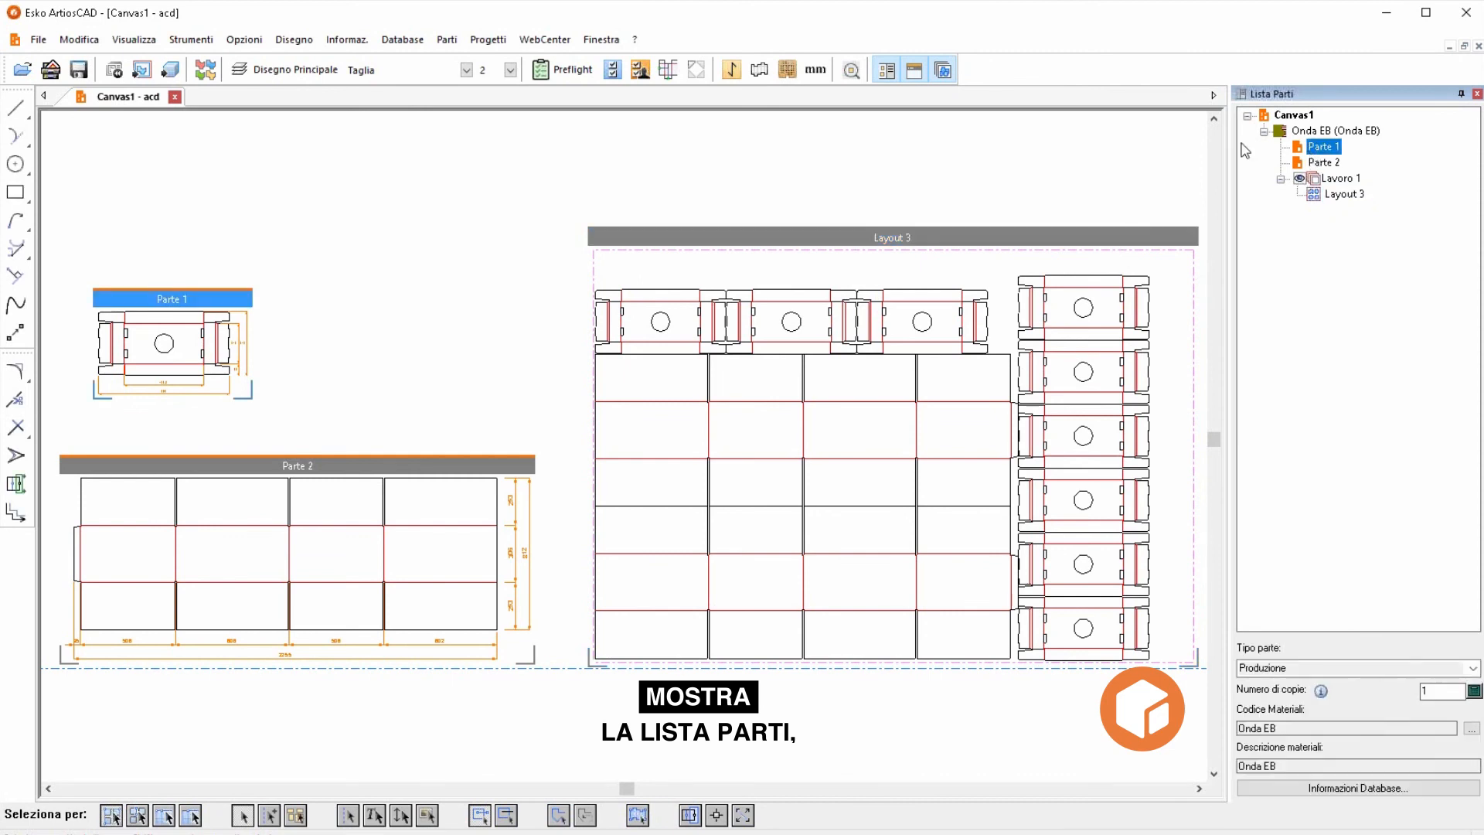
Hide the parts list and show it again, and toggle the part frames off and back on
click(887, 69)
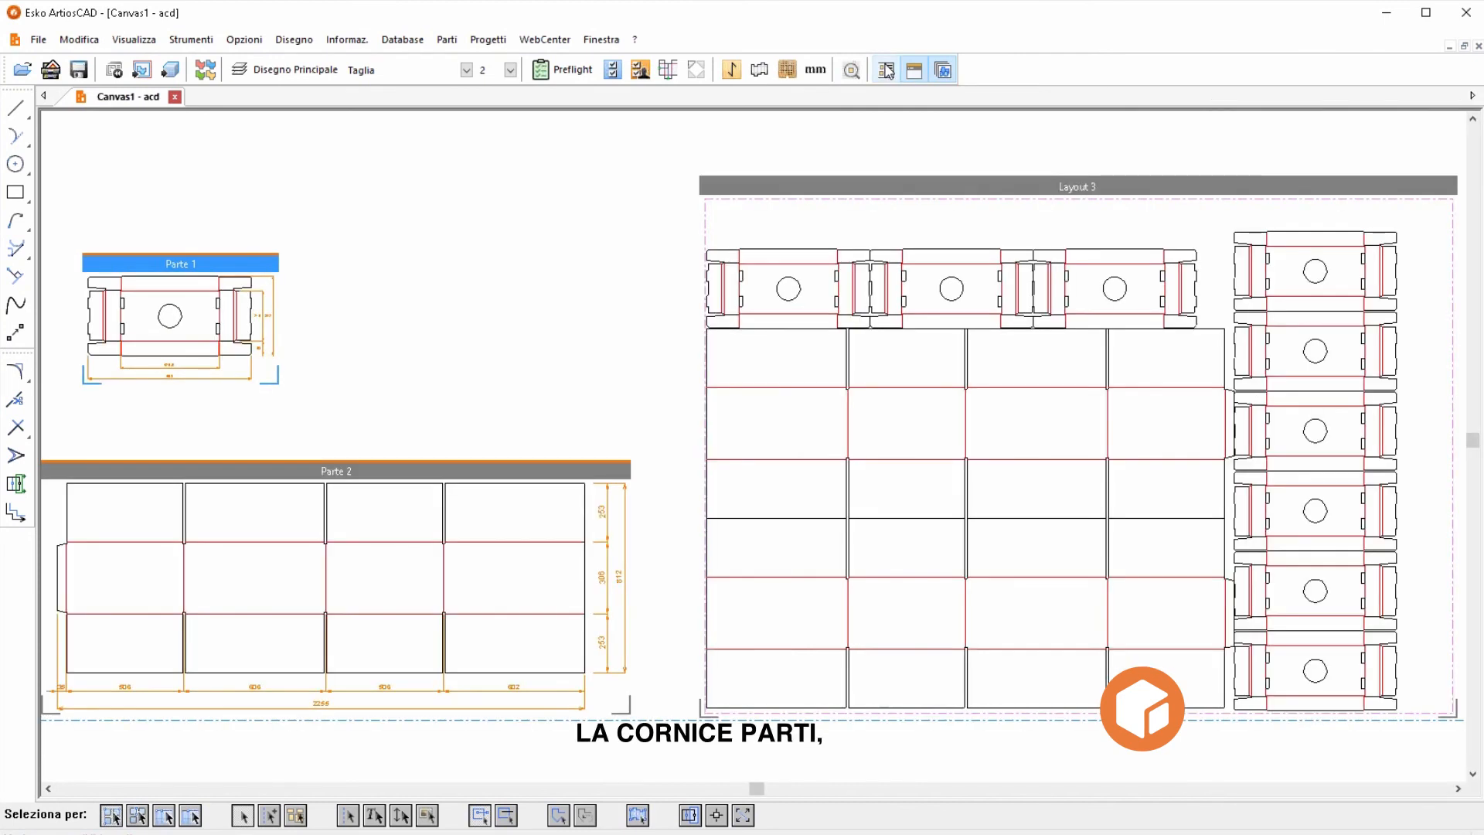
click(887, 70)
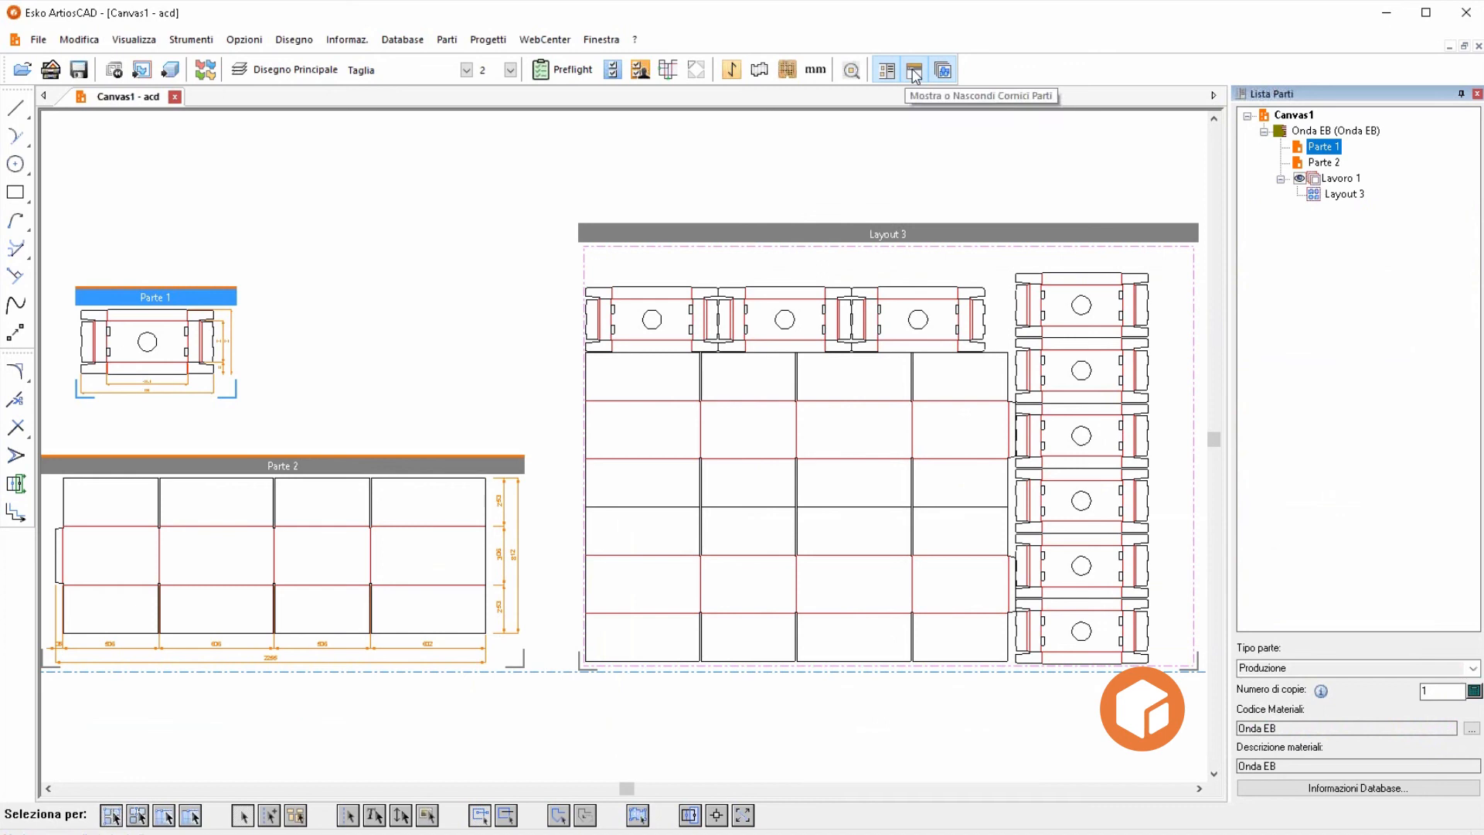
click(914, 71)
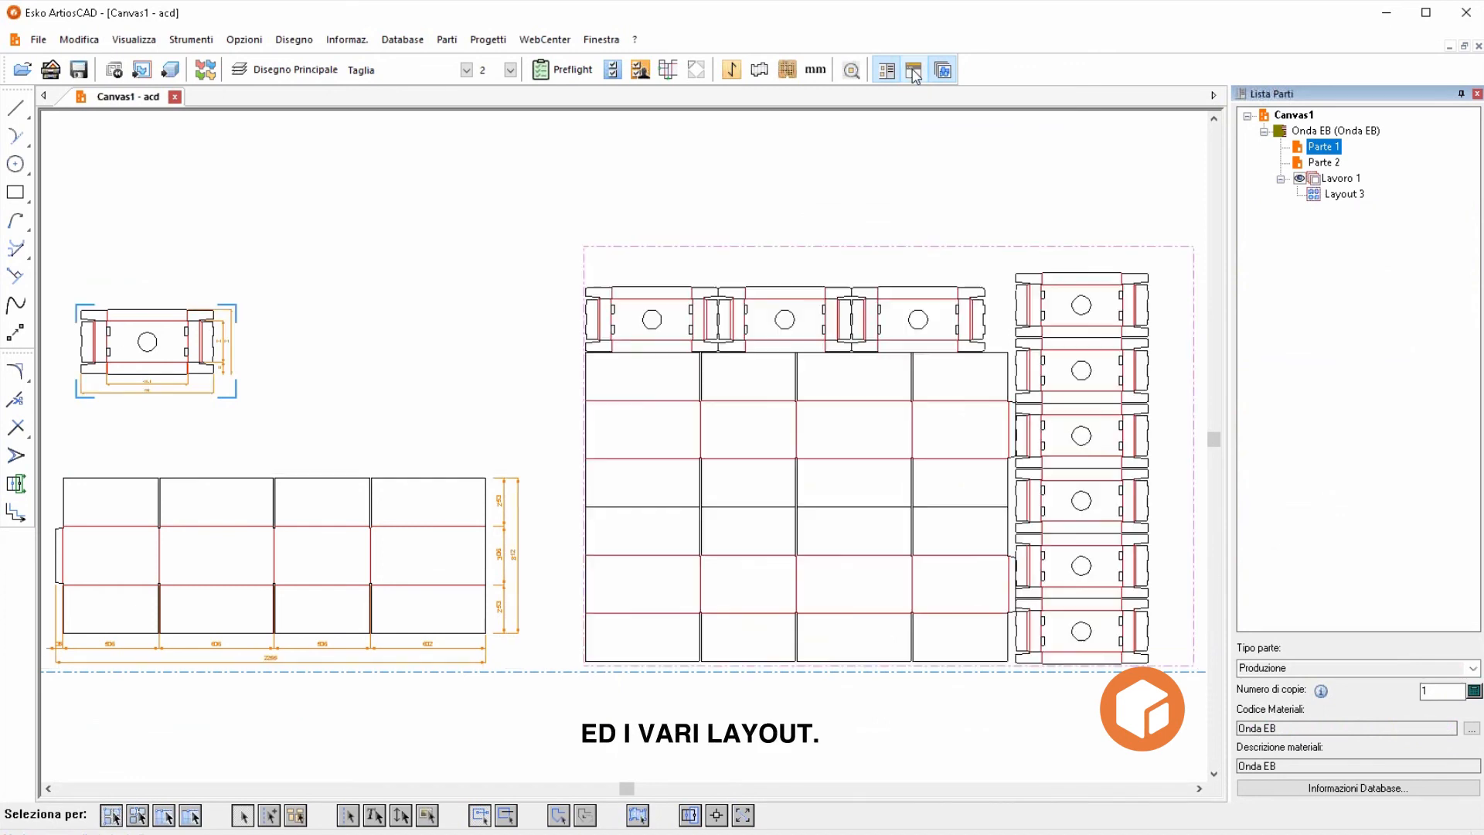
click(915, 71)
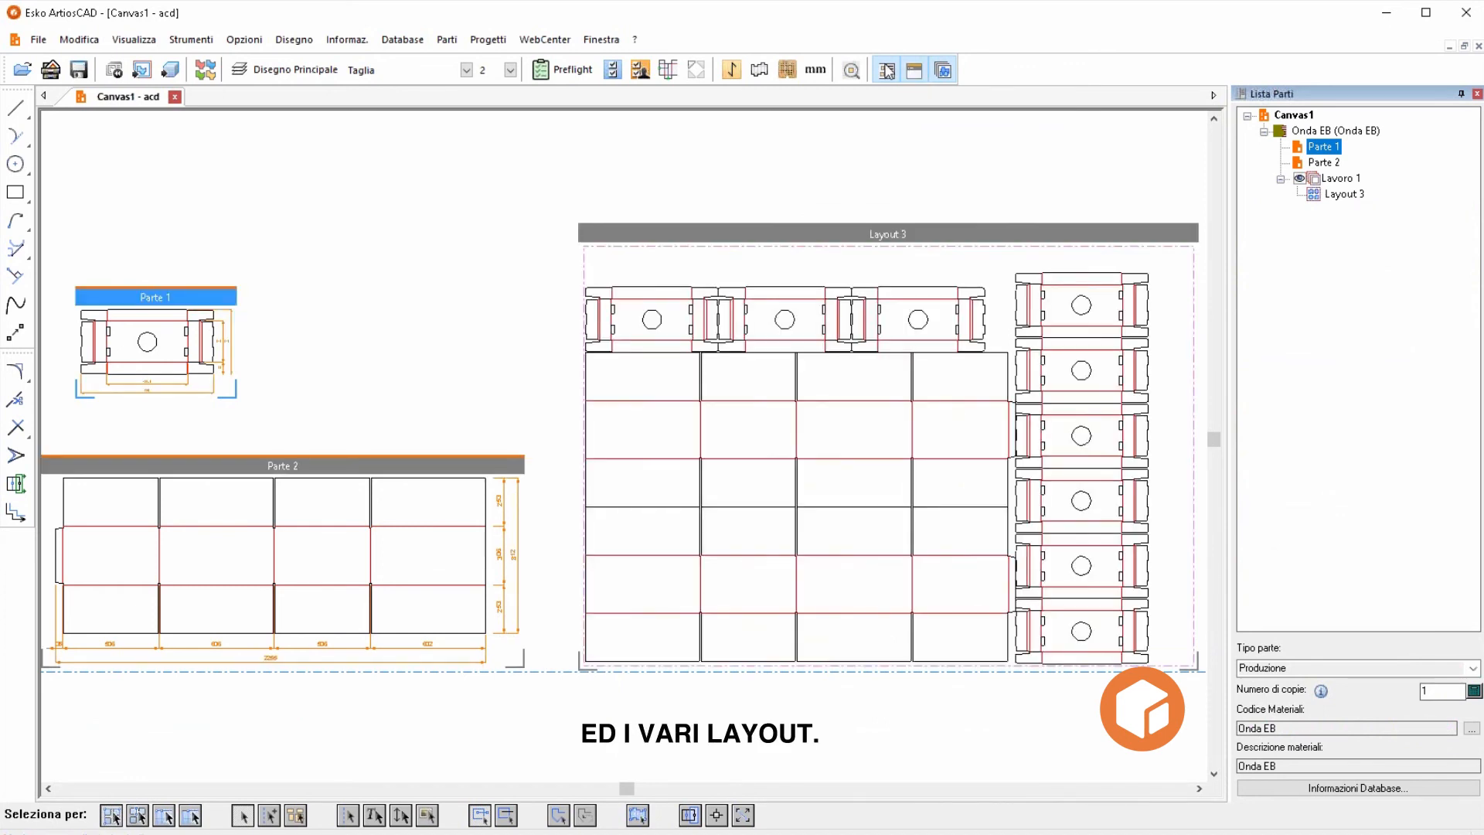
click(914, 71)
click(914, 71)
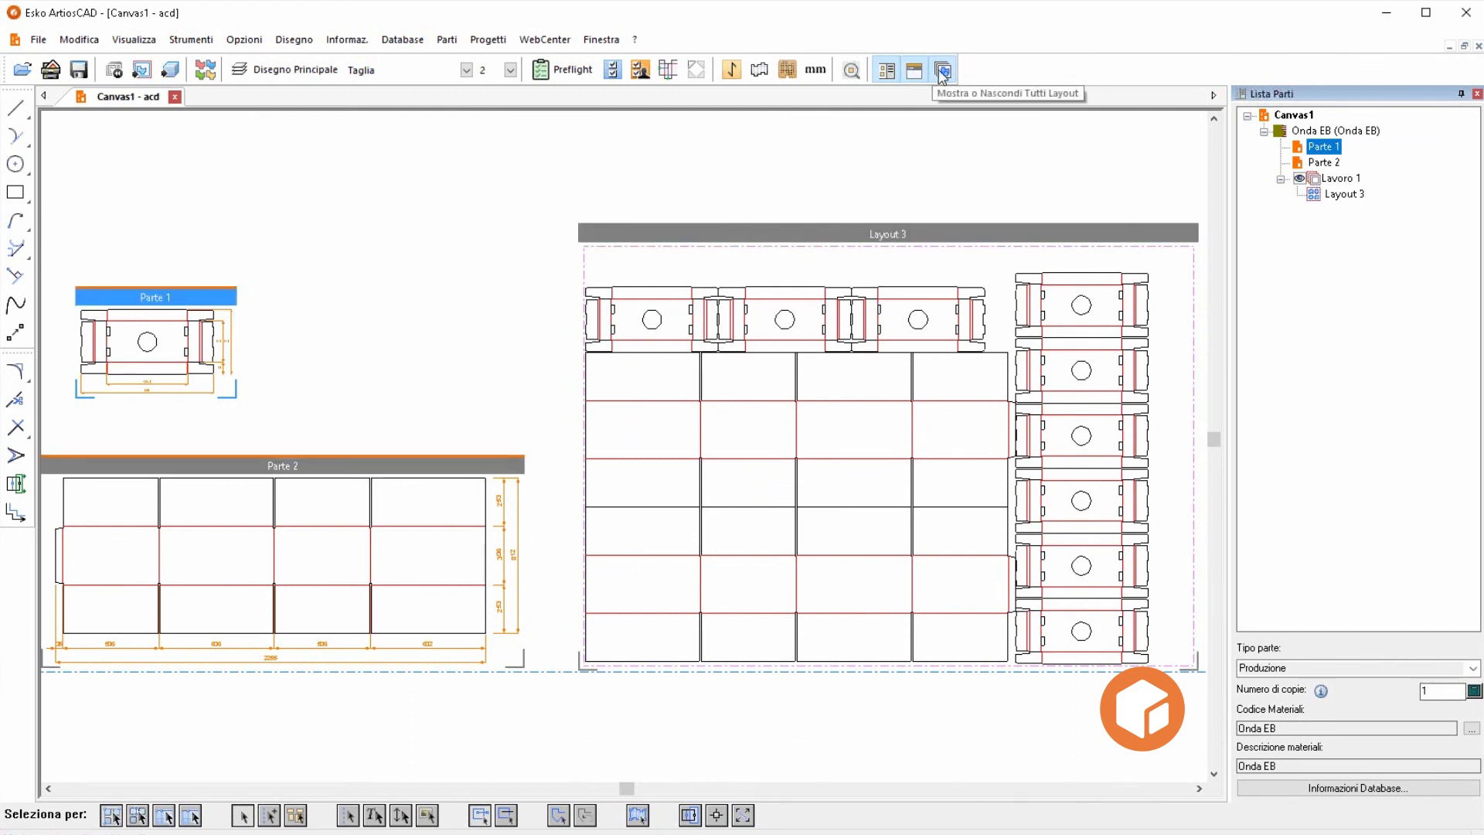
Toggle the display of all layouts off and back on, ending with Layout 3 selected and visible on the canvas
click(896, 234)
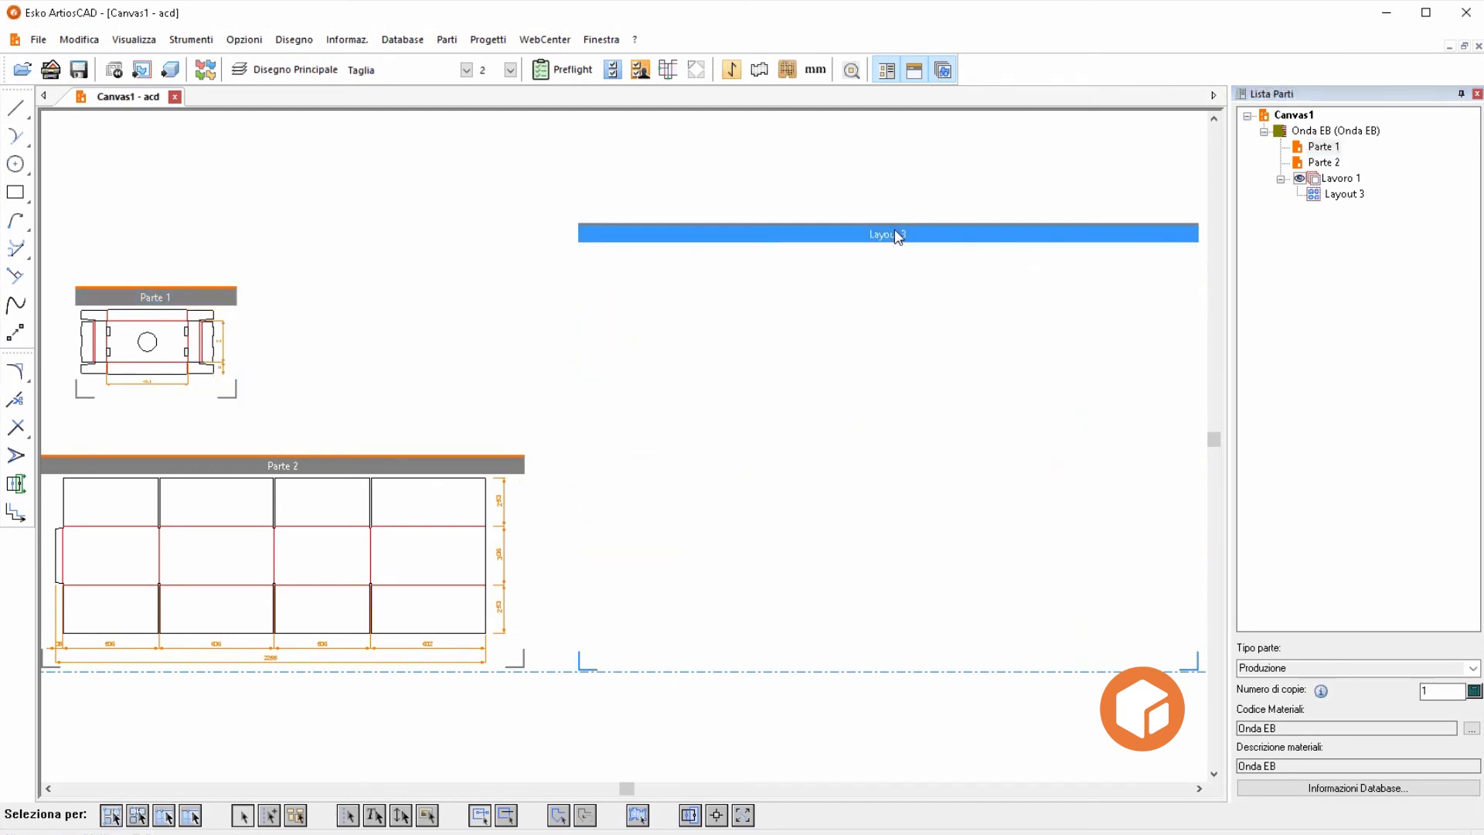
click(949, 73)
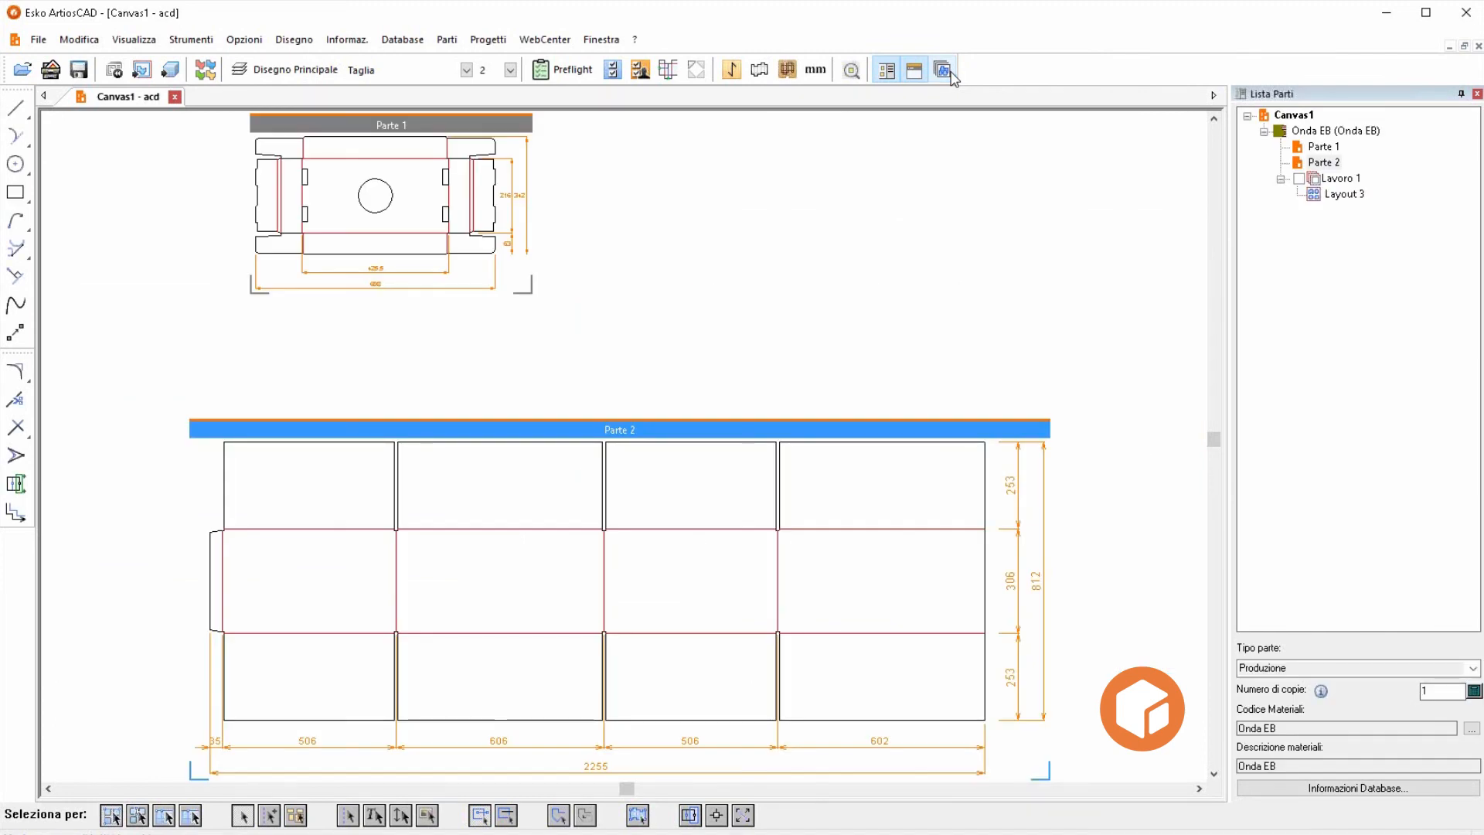
click(952, 75)
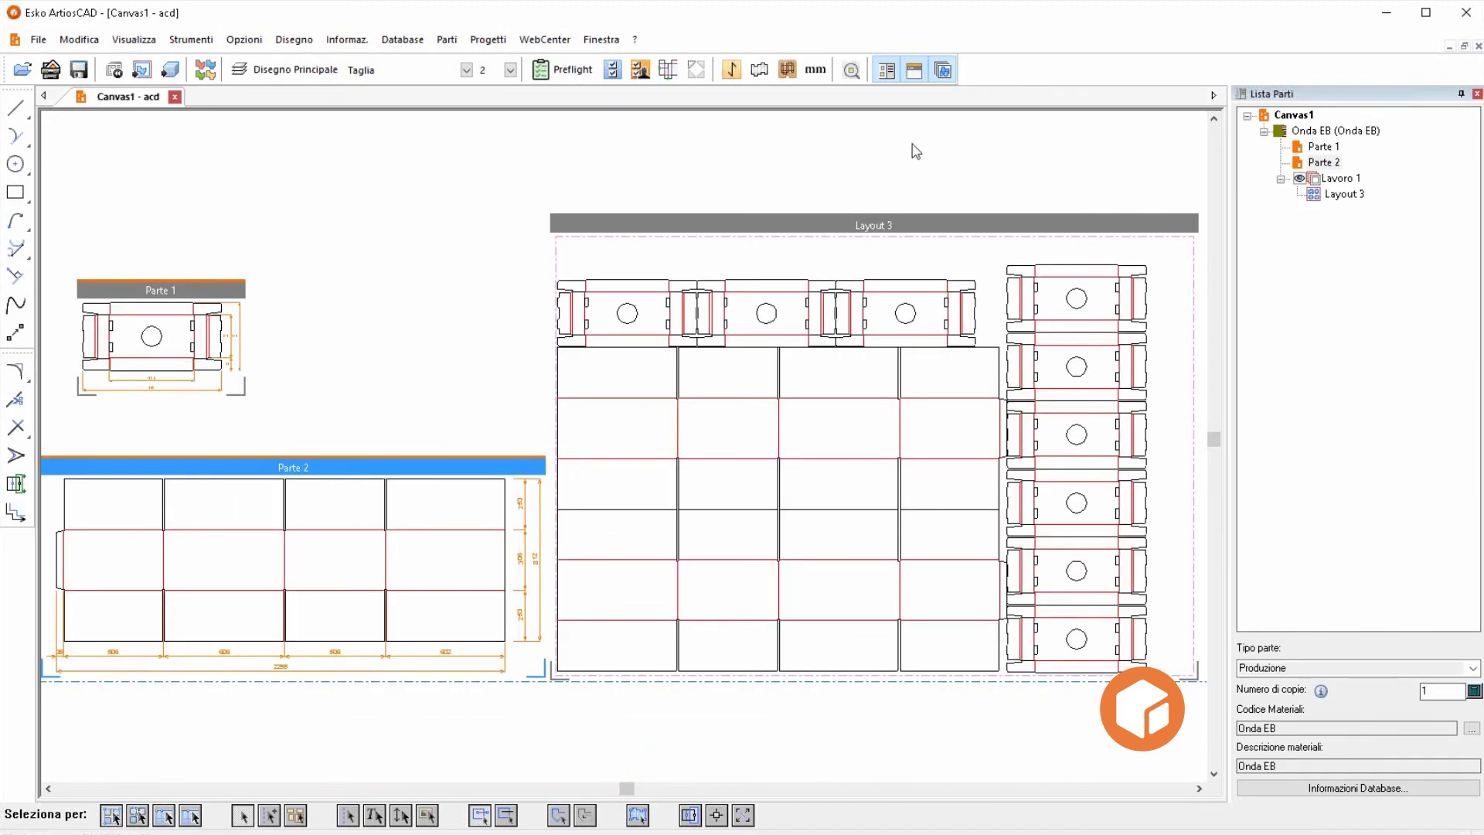
click(880, 223)
click(947, 75)
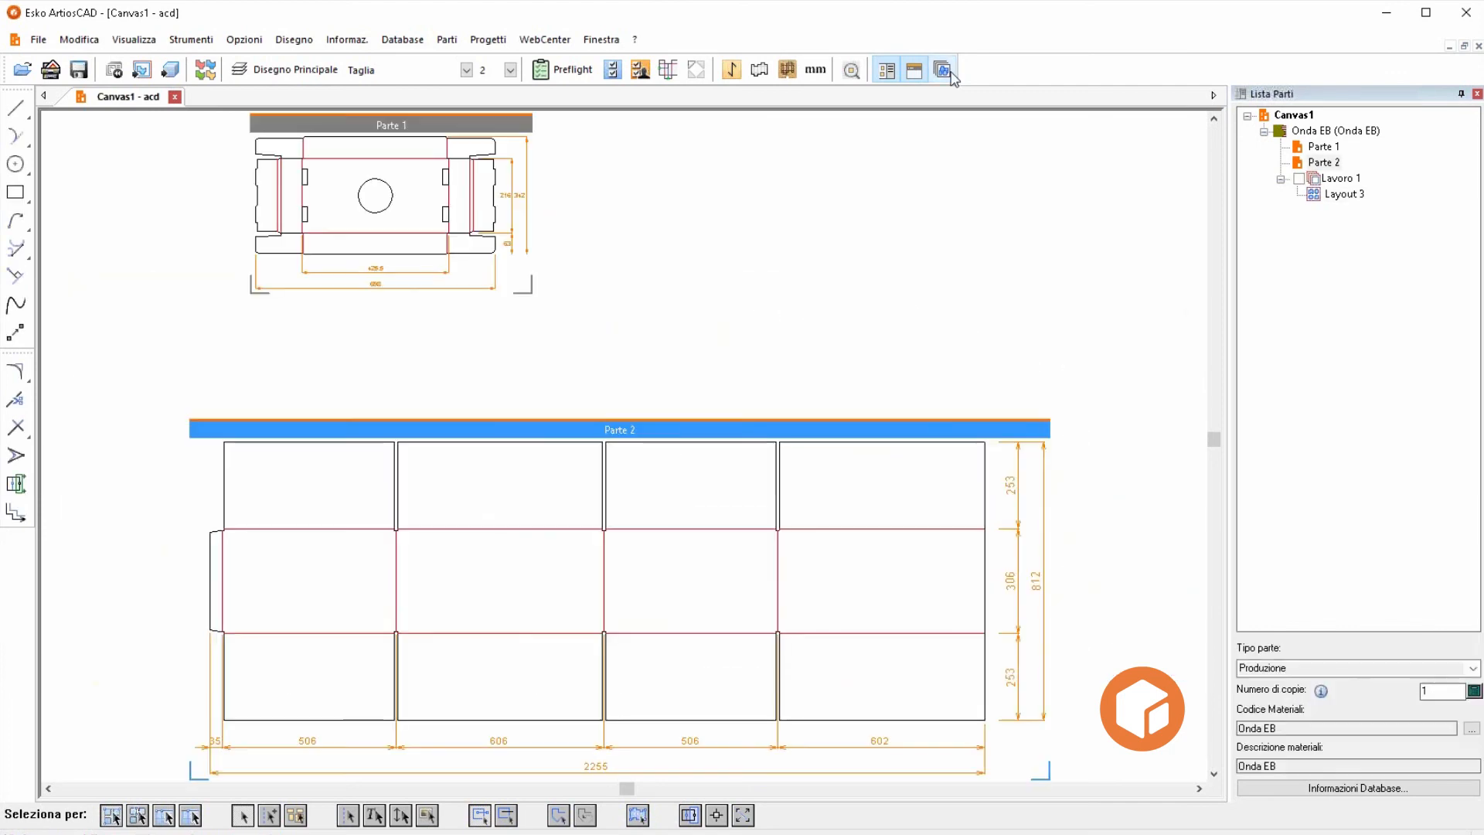
click(946, 75)
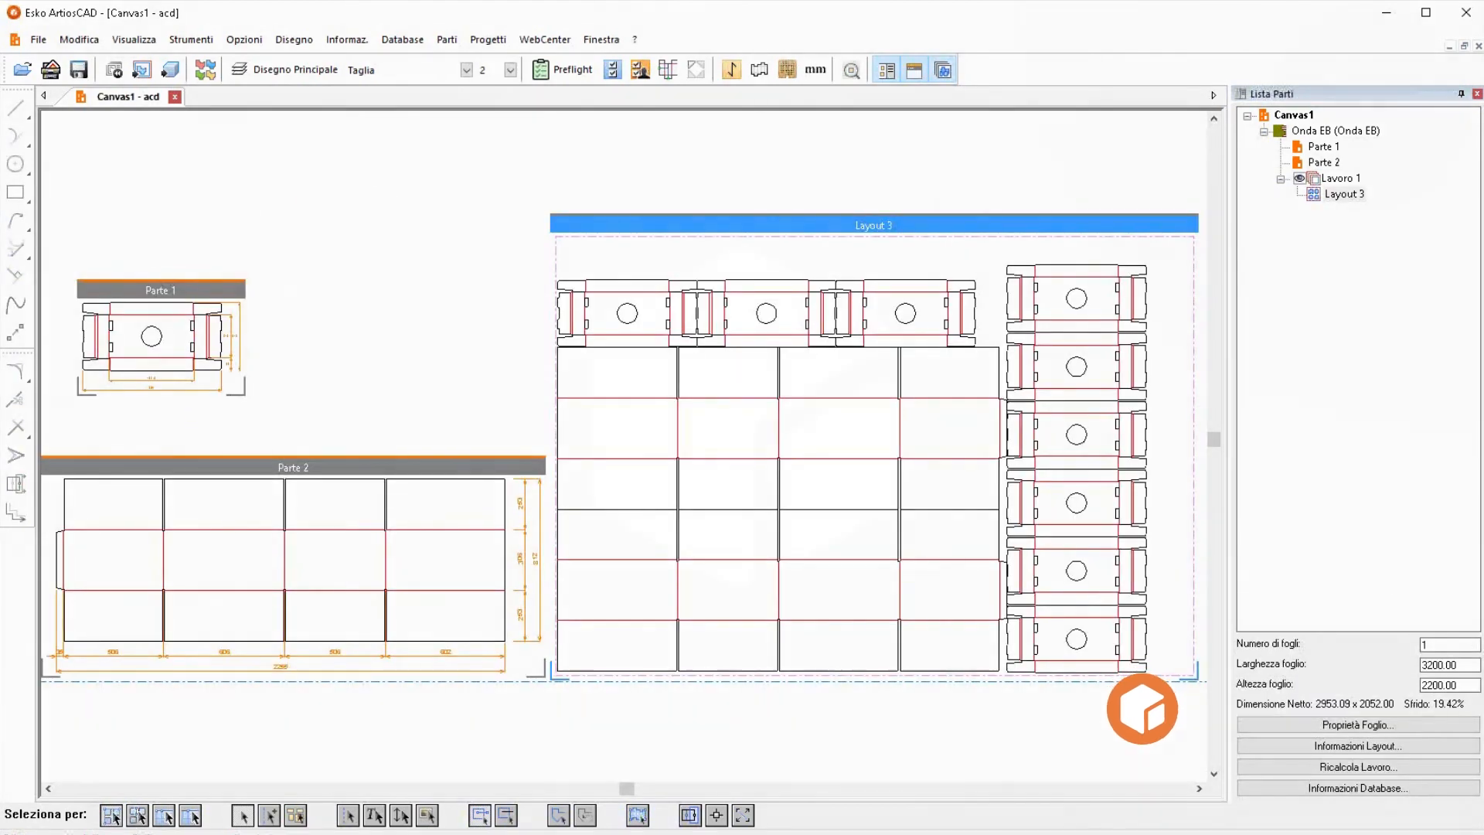